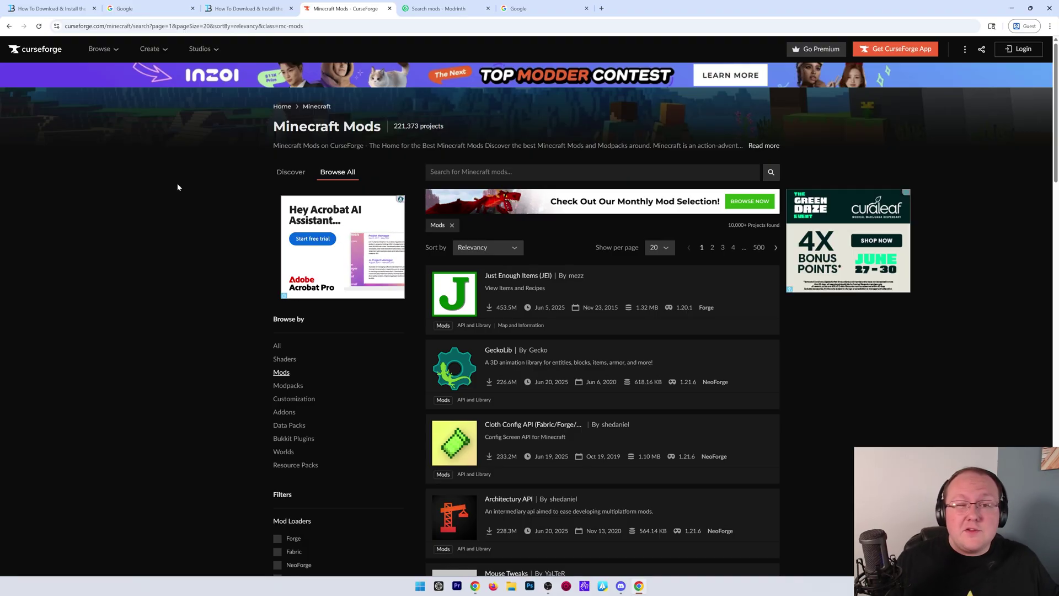
Search Google for 'minecraft mod downlods' to find mod download sites.
{"action": "left_click", "coordinate": [431, 6]}
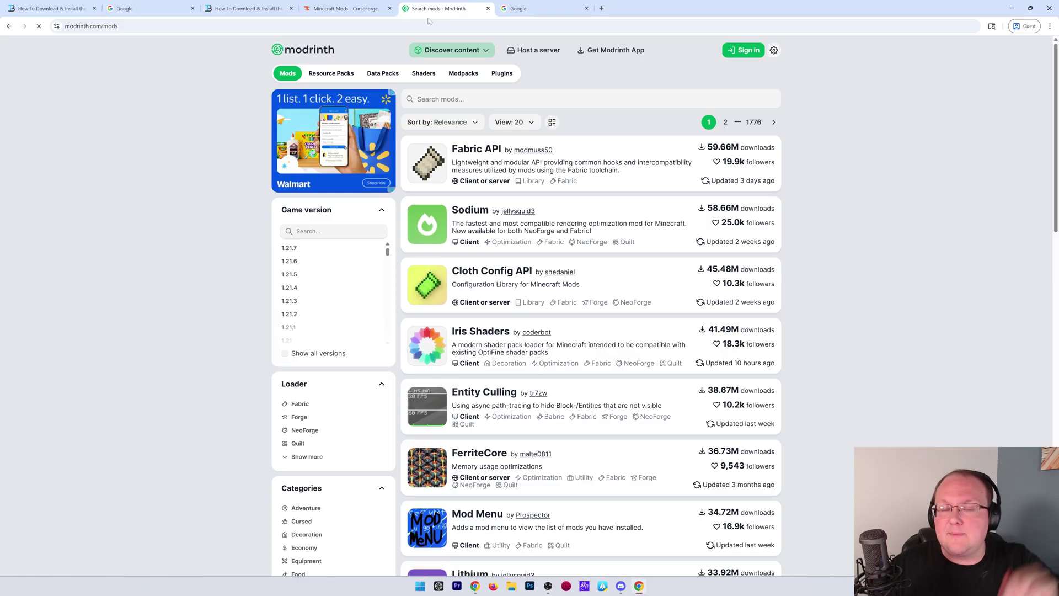
{"action": "left_click", "coordinate": [503, 10]}
{"action": "type", "text": "minecraft mod downlo"}
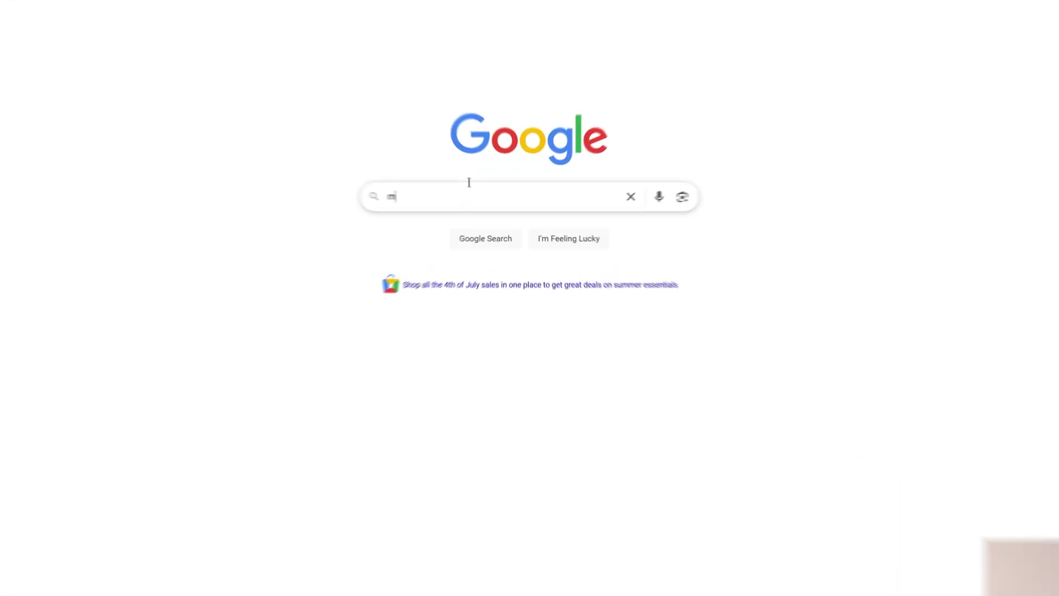
{"action": "type", "text": "ds"}
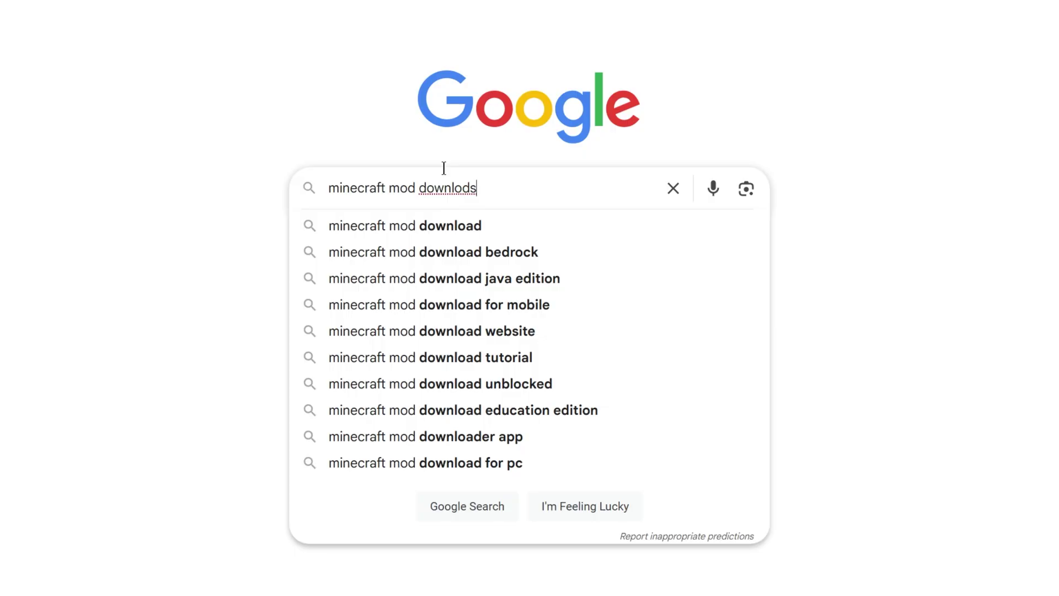
{"action": "key", "text": "Return"}
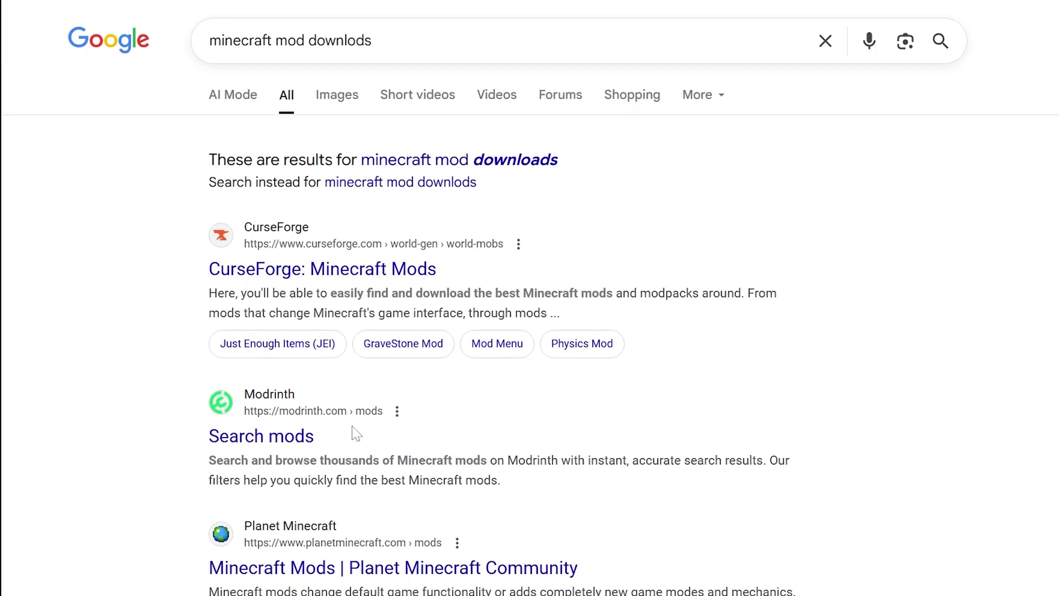
On CurseForge, tick the Fabric mod loader and pick game version 1.21.7.
{"action": "left_click", "coordinate": [439, 8]}
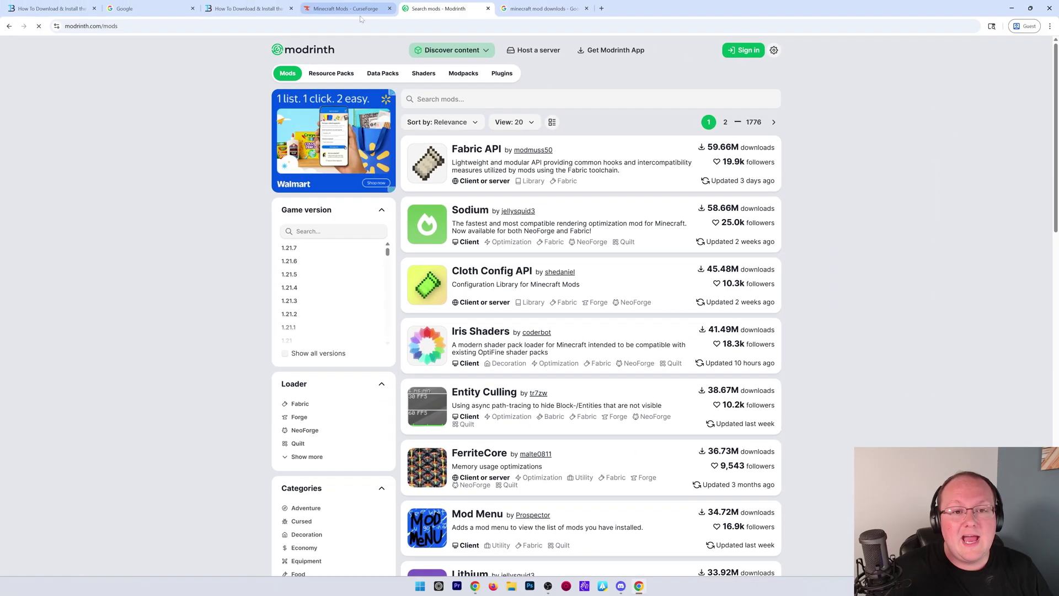
{"action": "left_click", "coordinate": [350, 11]}
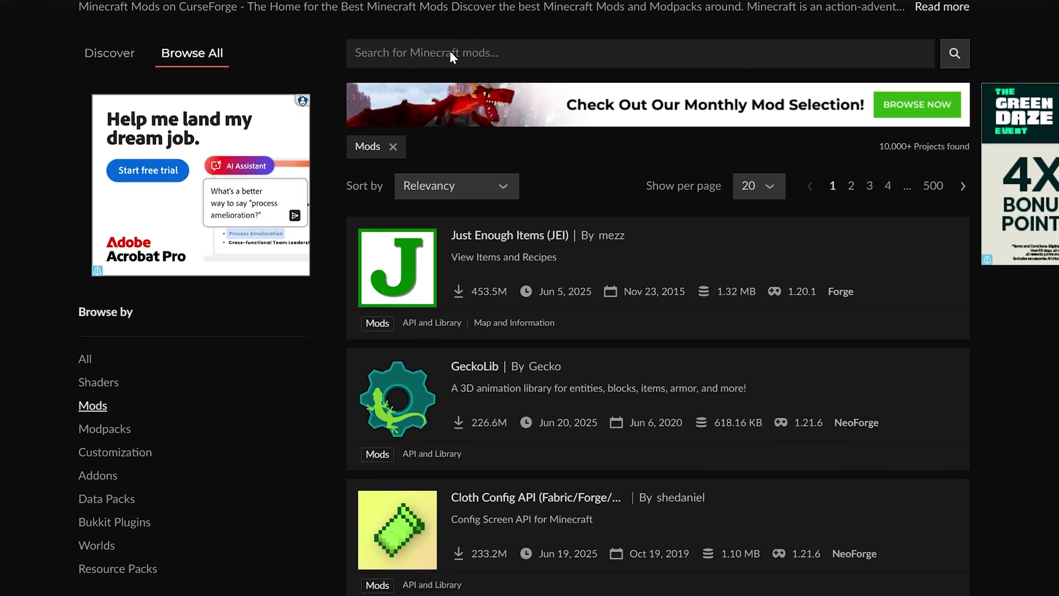
{"action": "scroll", "coordinate": [458, 187], "scroll_direction": "down", "scroll_amount": 4}
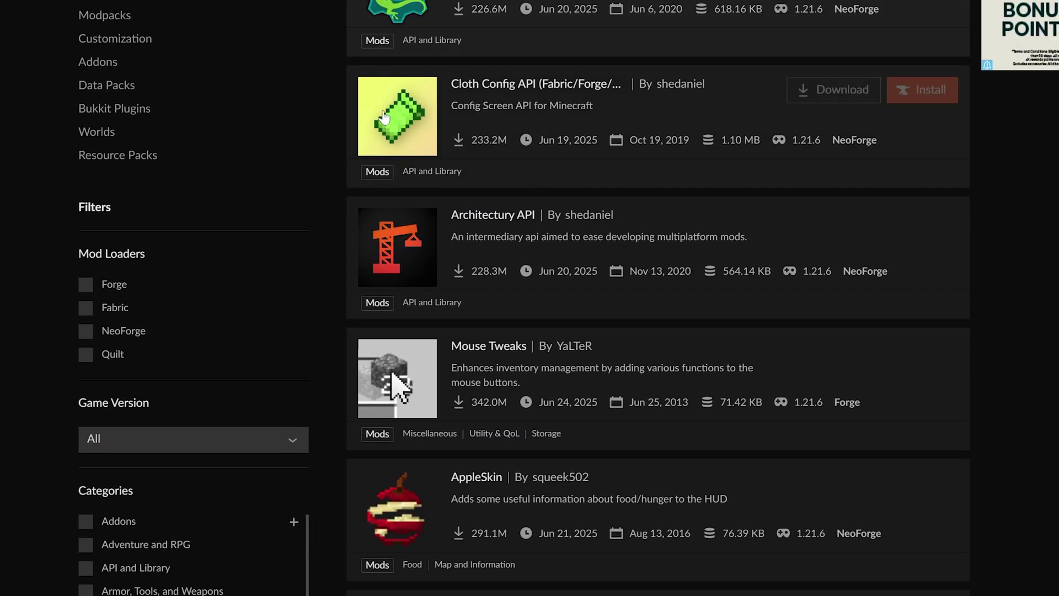
{"action": "left_click", "coordinate": [86, 307]}
{"action": "scroll", "coordinate": [243, 295], "scroll_direction": "down", "scroll_amount": 2}
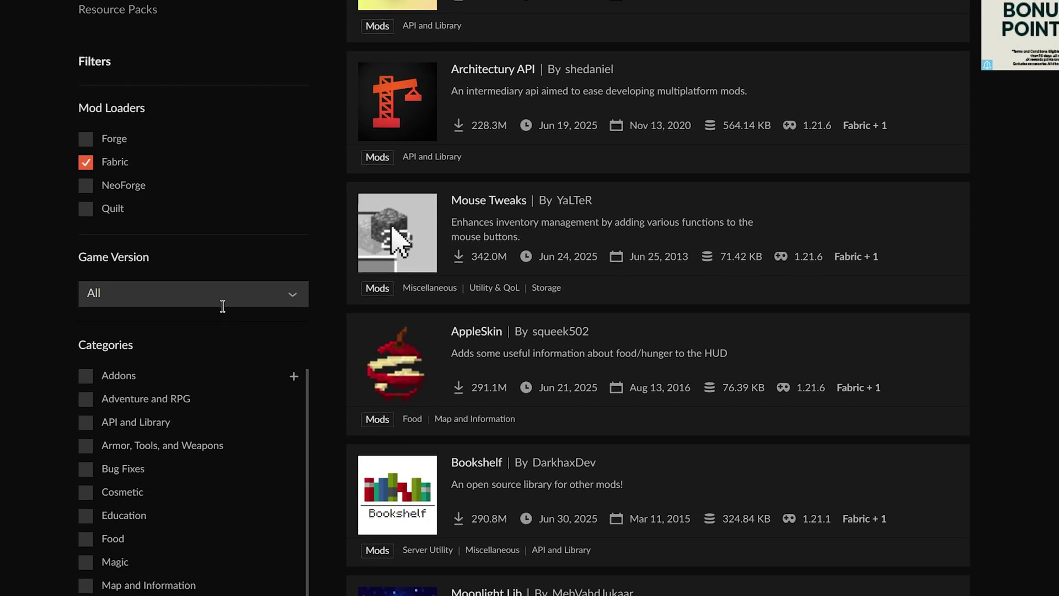
{"action": "left_click", "coordinate": [223, 307]}
{"action": "left_click", "coordinate": [201, 326]}
{"action": "scroll", "coordinate": [540, 309], "scroll_direction": "up", "scroll_amount": 5}
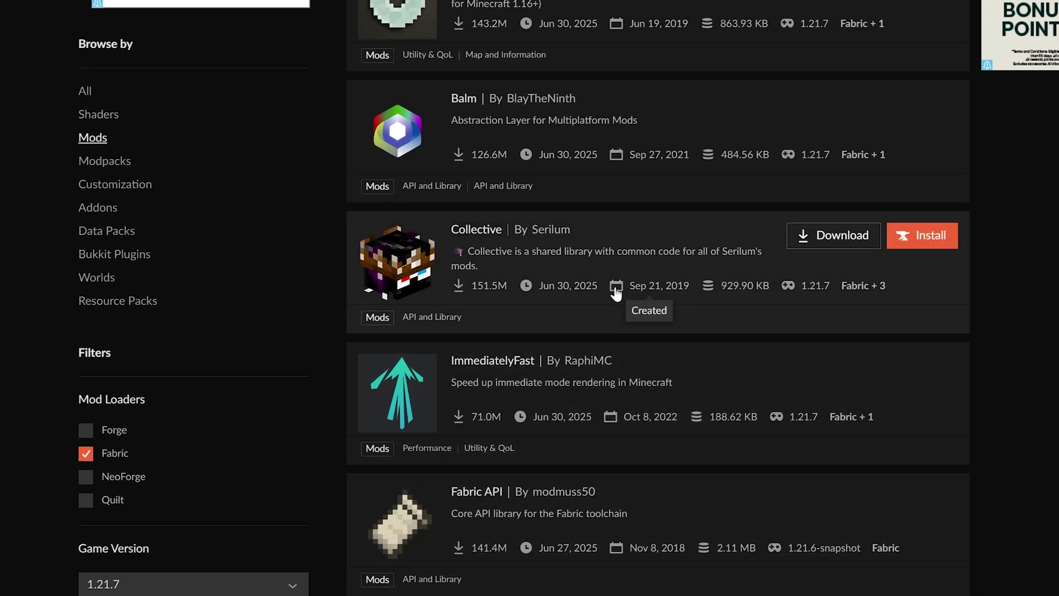
{"action": "scroll", "coordinate": [512, 20], "scroll_direction": "down", "scroll_amount": 6}
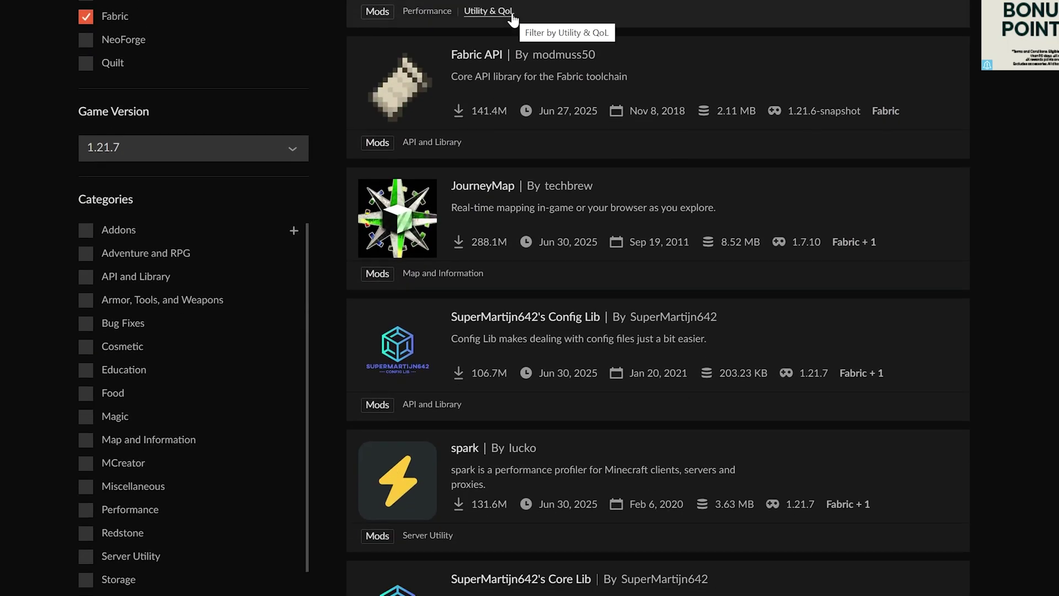
Download the Fabric API 0.128.1 jar for 1.21.7 from its Files list and save it.
{"action": "left_click", "coordinate": [471, 54]}
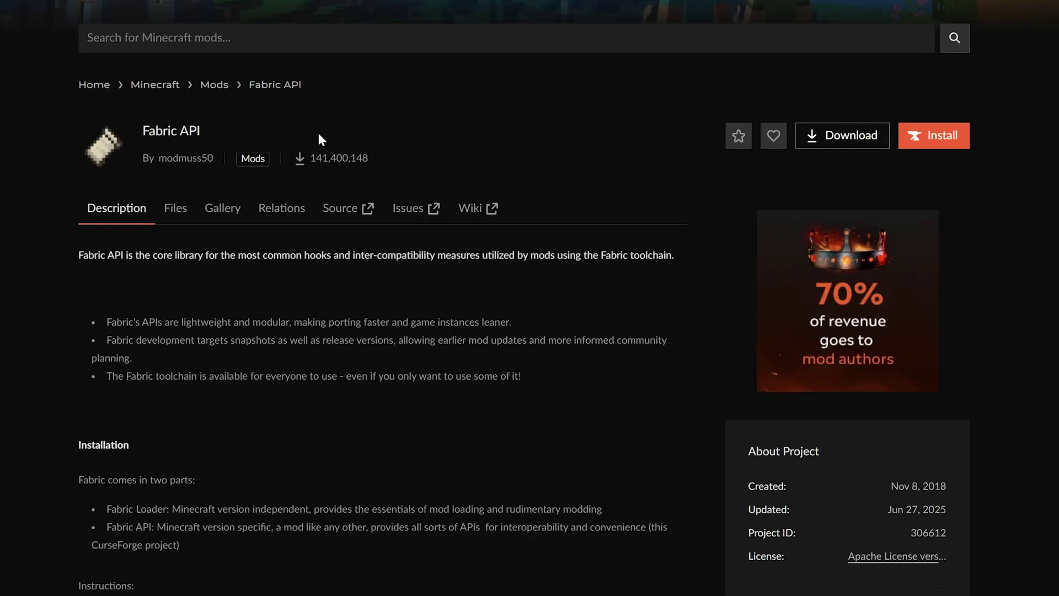
{"action": "left_click", "coordinate": [176, 213]}
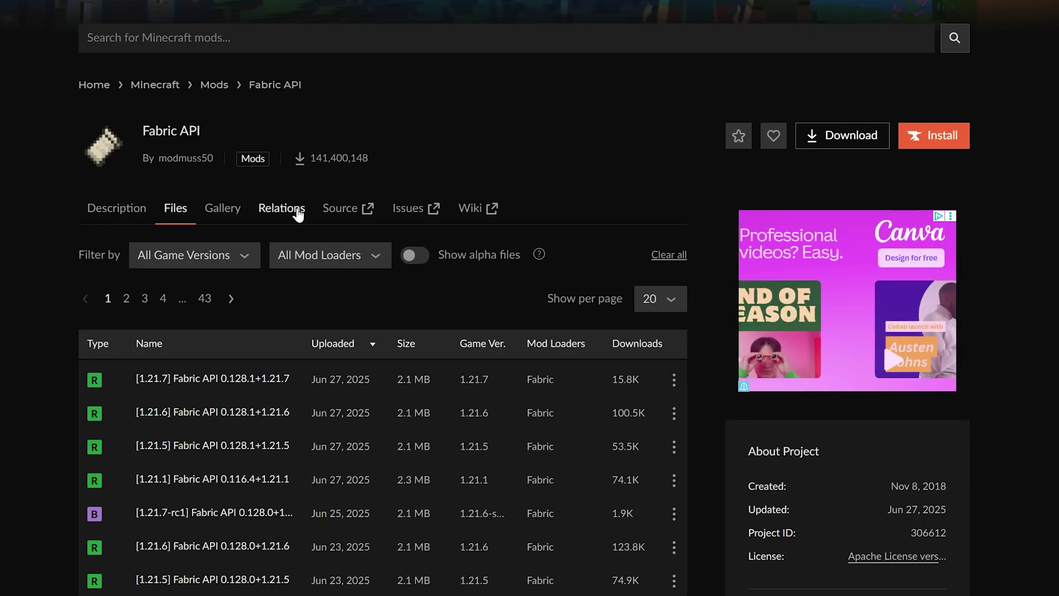
{"action": "left_click", "coordinate": [673, 380]}
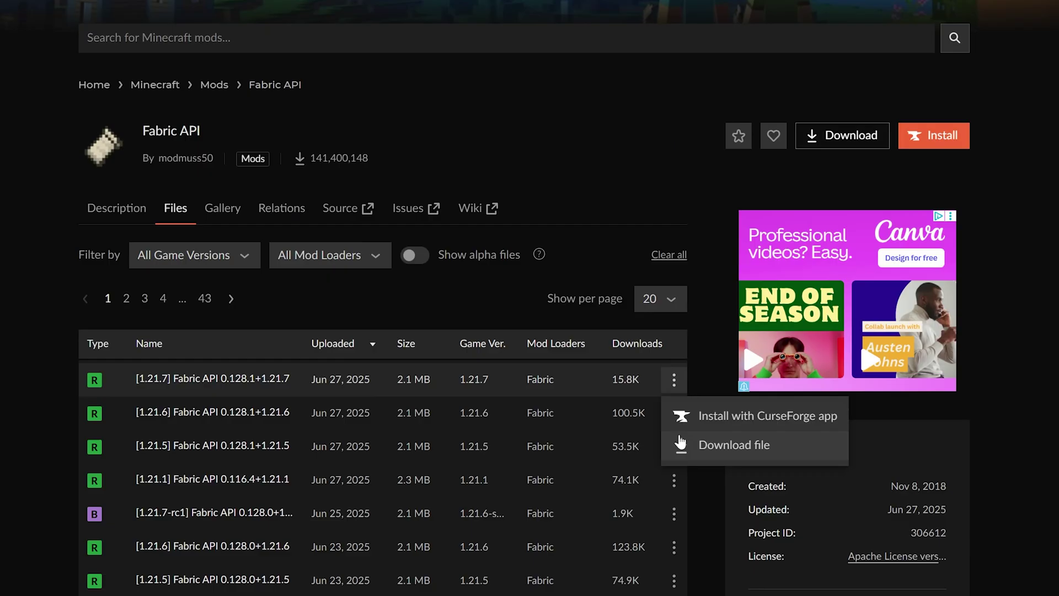
{"action": "left_click", "coordinate": [682, 443]}
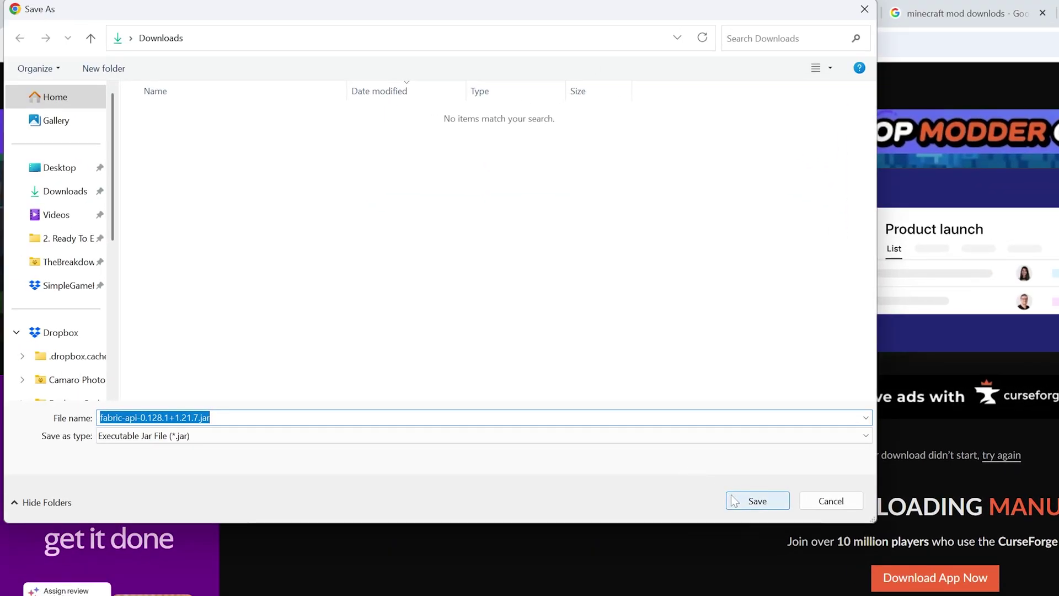
{"action": "left_click", "coordinate": [758, 501]}
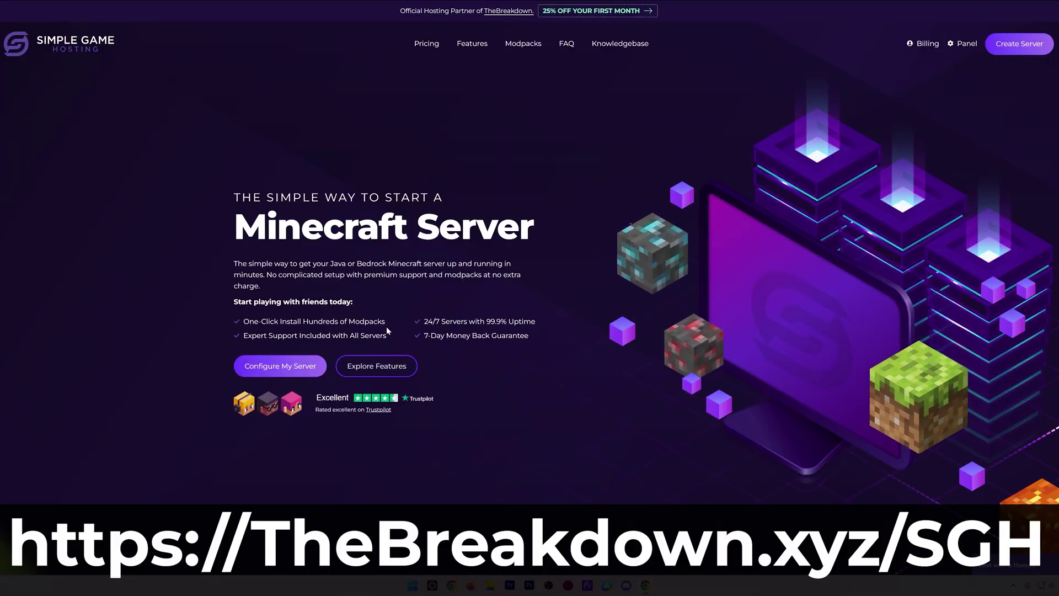
Switch the modpack source between Modrinth, FTB and Technic.
{"action": "scroll", "coordinate": [473, 332], "scroll_direction": "down", "scroll_amount": 7}
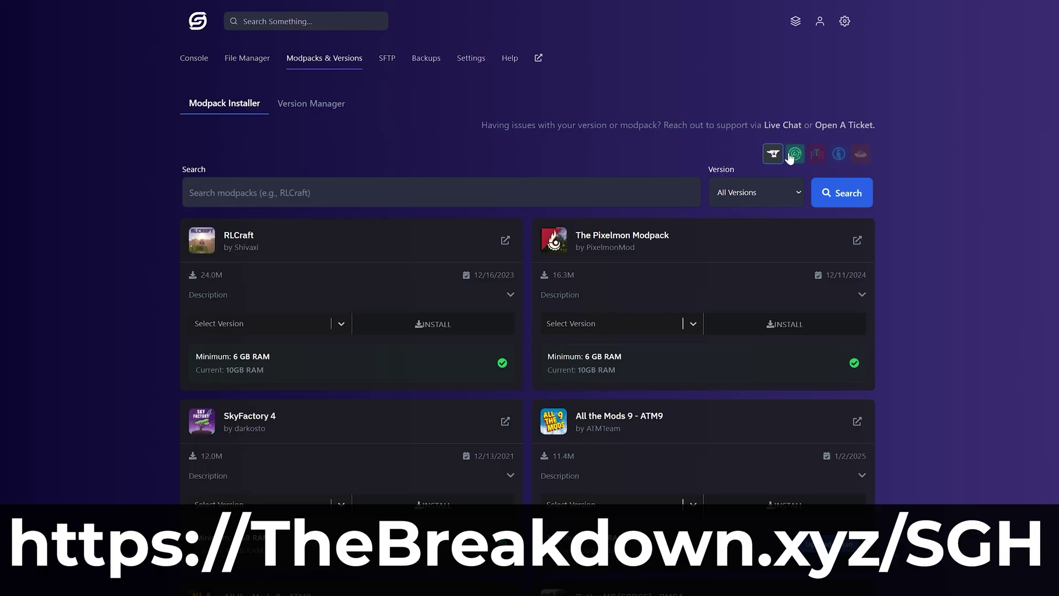
{"action": "left_click", "coordinate": [795, 154]}
{"action": "left_click", "coordinate": [817, 154]}
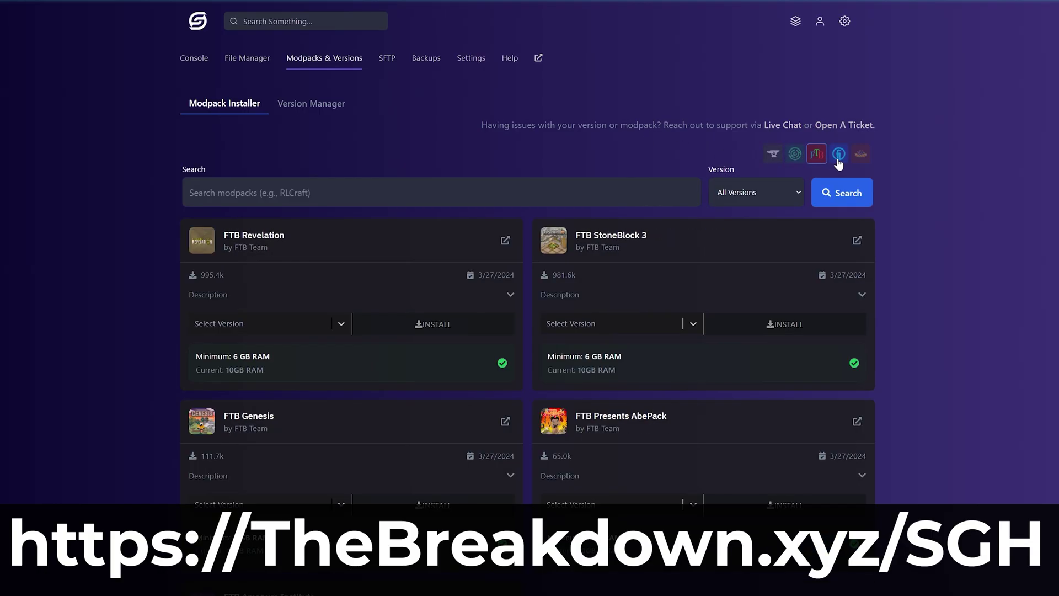
{"action": "left_click", "coordinate": [839, 154]}
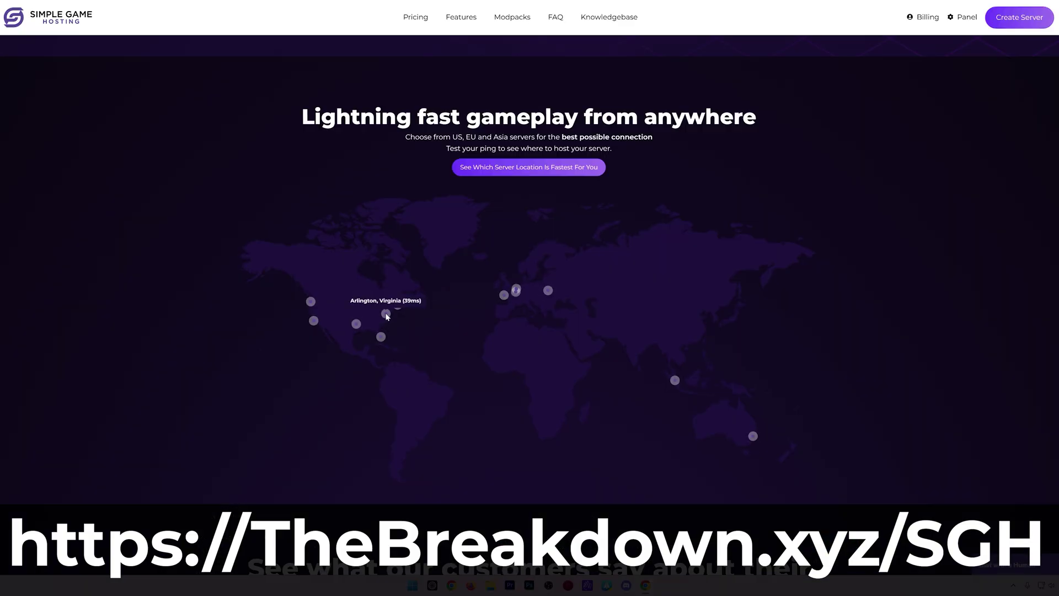
Set the server software to Forge and restart the server.
{"action": "mouse_move", "coordinate": [381, 338]}
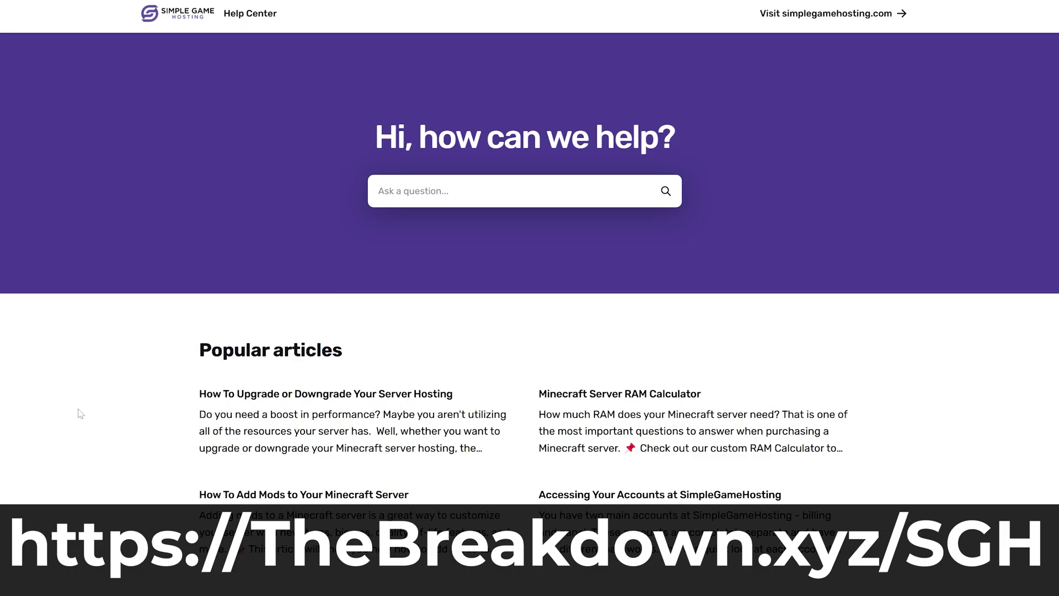
{"action": "scroll", "coordinate": [83, 414], "scroll_direction": "down", "scroll_amount": 5}
{"action": "scroll", "coordinate": [97, 392], "scroll_direction": "up", "scroll_amount": 2}
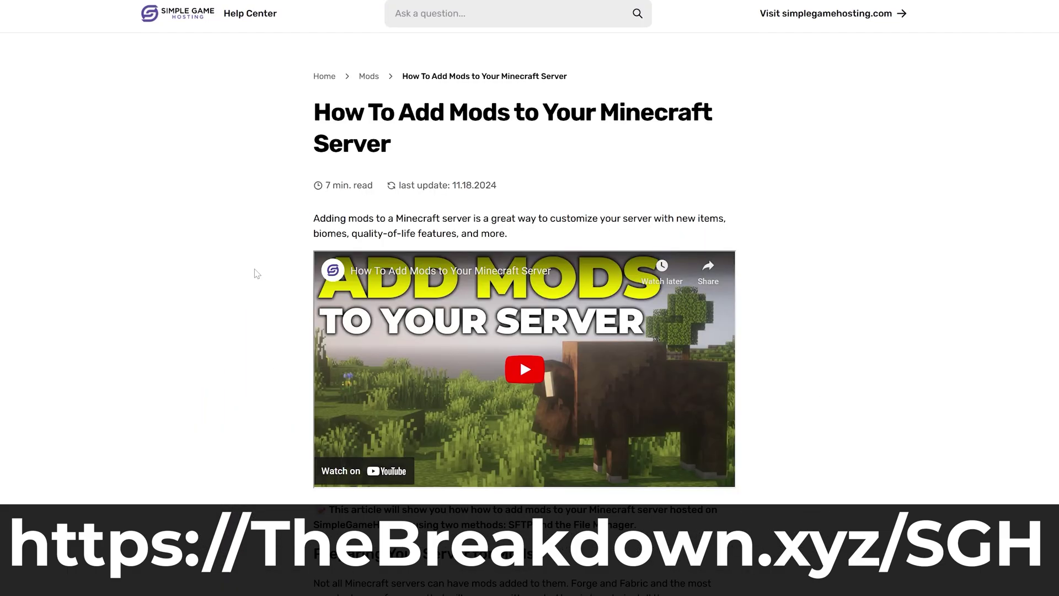
{"action": "scroll", "coordinate": [255, 272], "scroll_direction": "down", "scroll_amount": 15}
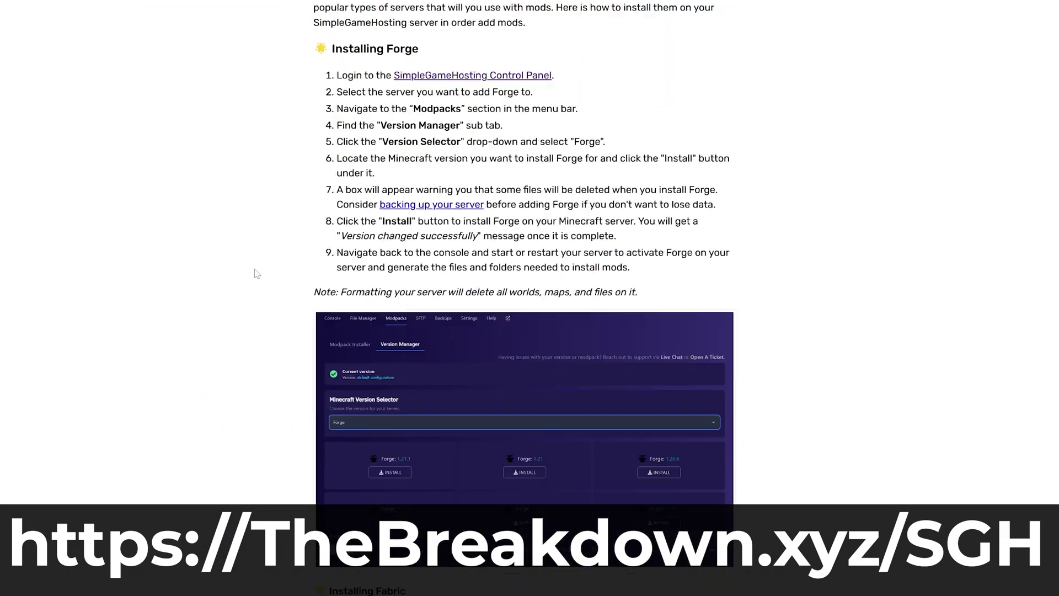
{"action": "left_click", "coordinate": [336, 240]}
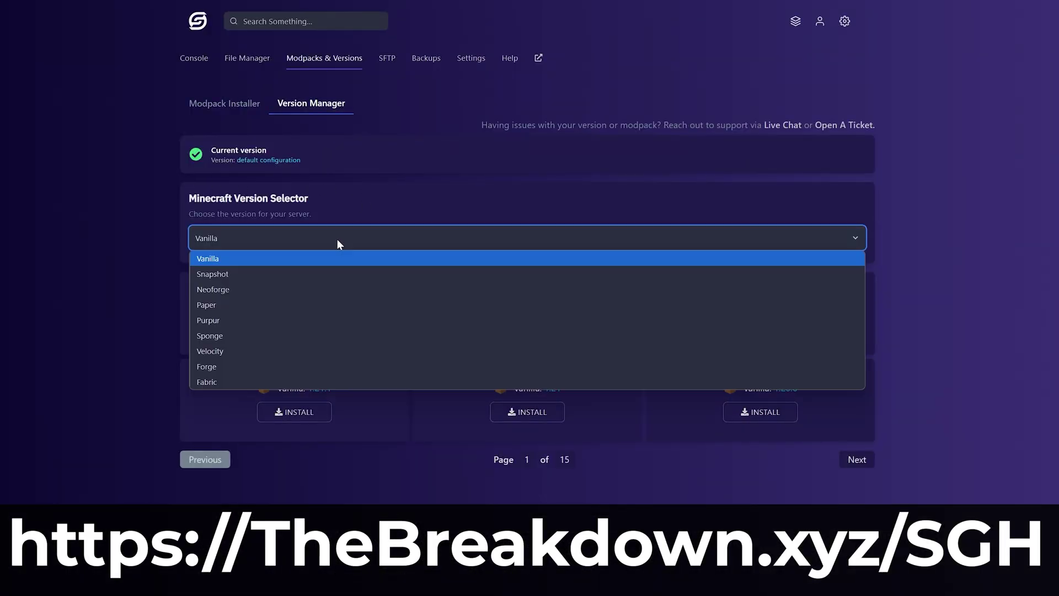
{"action": "left_click", "coordinate": [338, 364]}
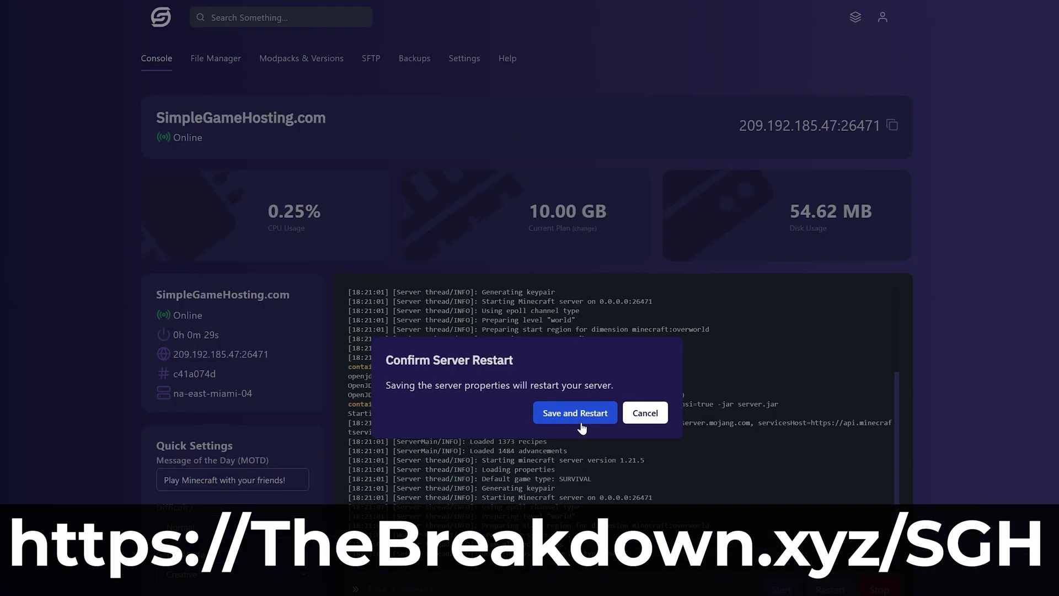
{"action": "left_click", "coordinate": [581, 423]}
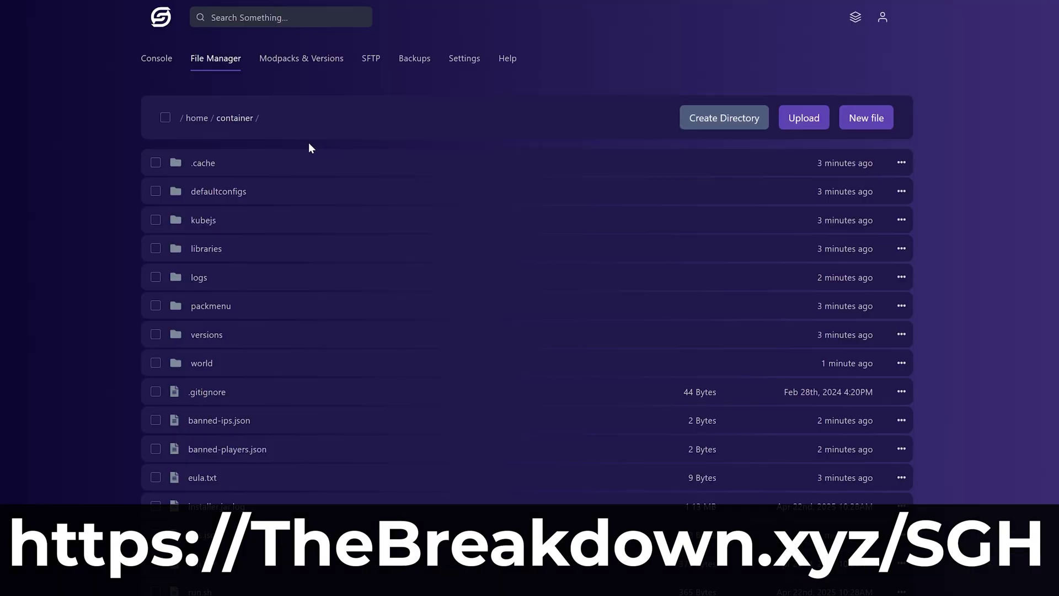
Open the world folder, then return to the container folder.
{"action": "left_click", "coordinate": [217, 368]}
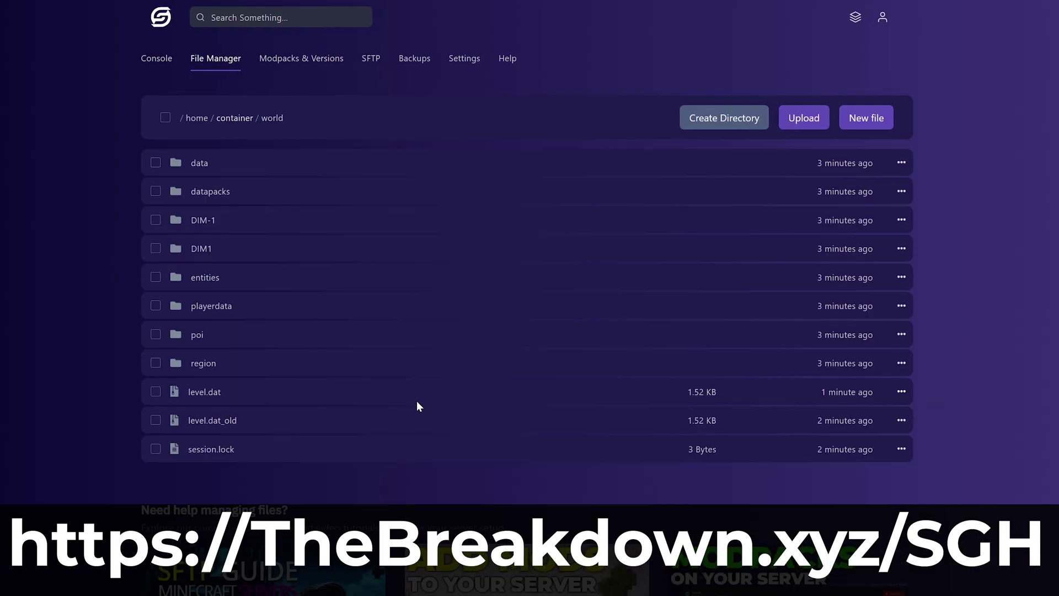
{"action": "left_click", "coordinate": [235, 118]}
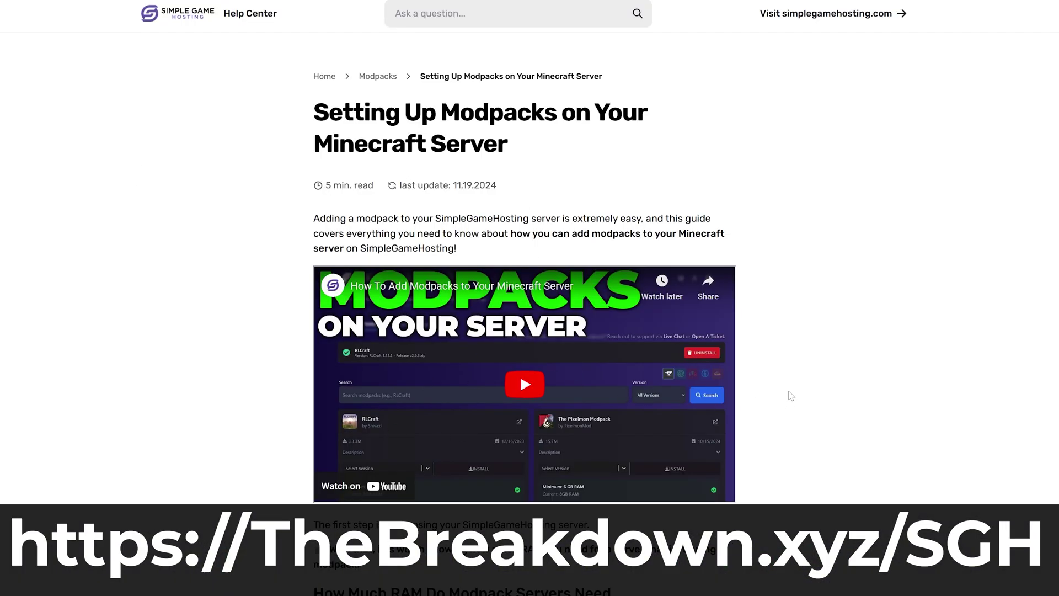
{"action": "scroll", "coordinate": [791, 396], "scroll_direction": "down", "scroll_amount": 15}
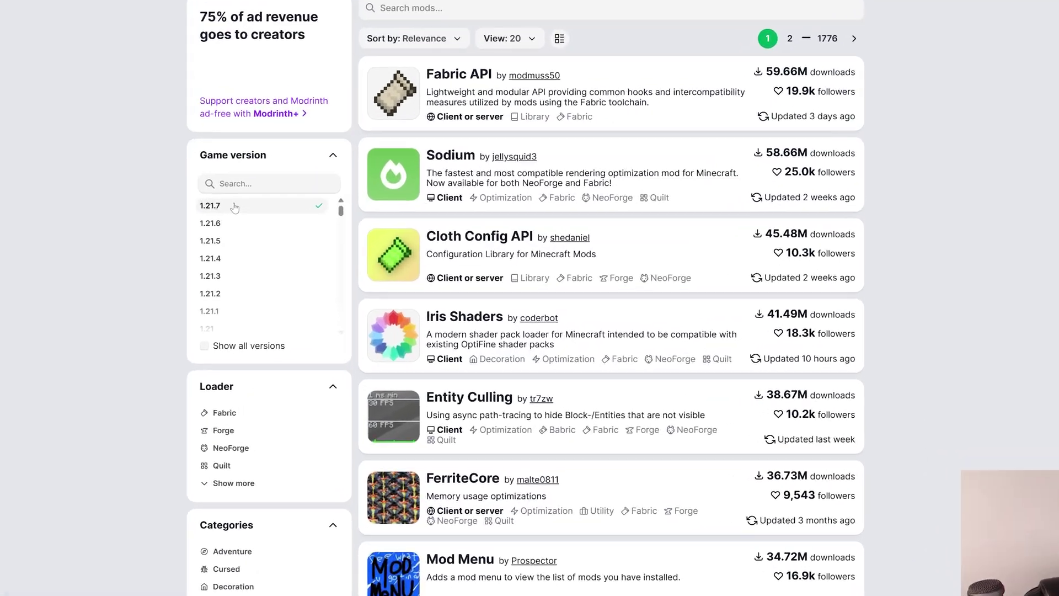
Filter Sodium's versions to Fabric and 1.21.7, then download the 0.6.13 Fabric build.
{"action": "left_click", "coordinate": [259, 415]}
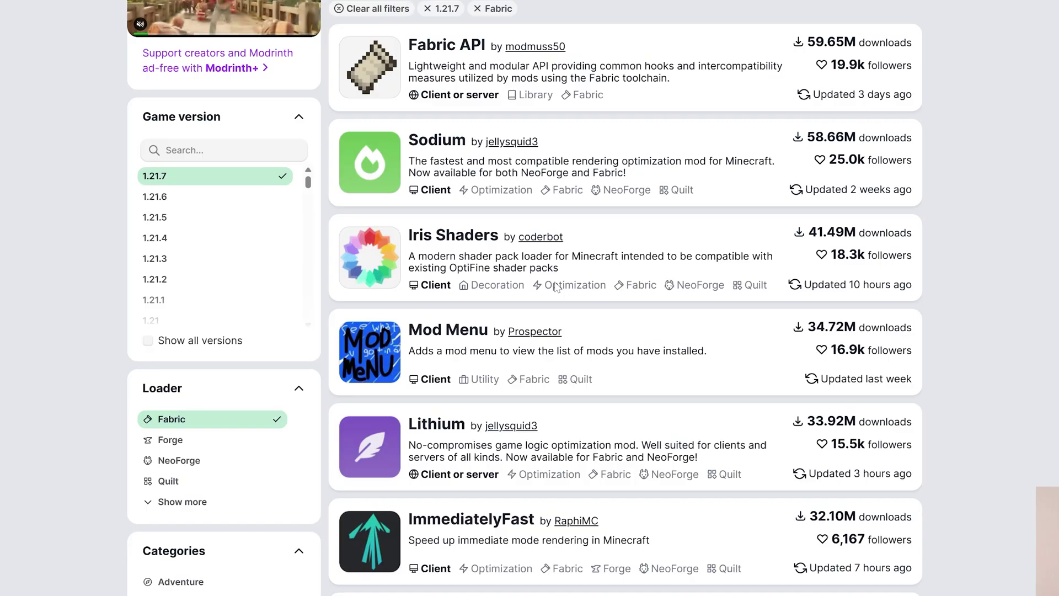
{"action": "left_click", "coordinate": [438, 141]}
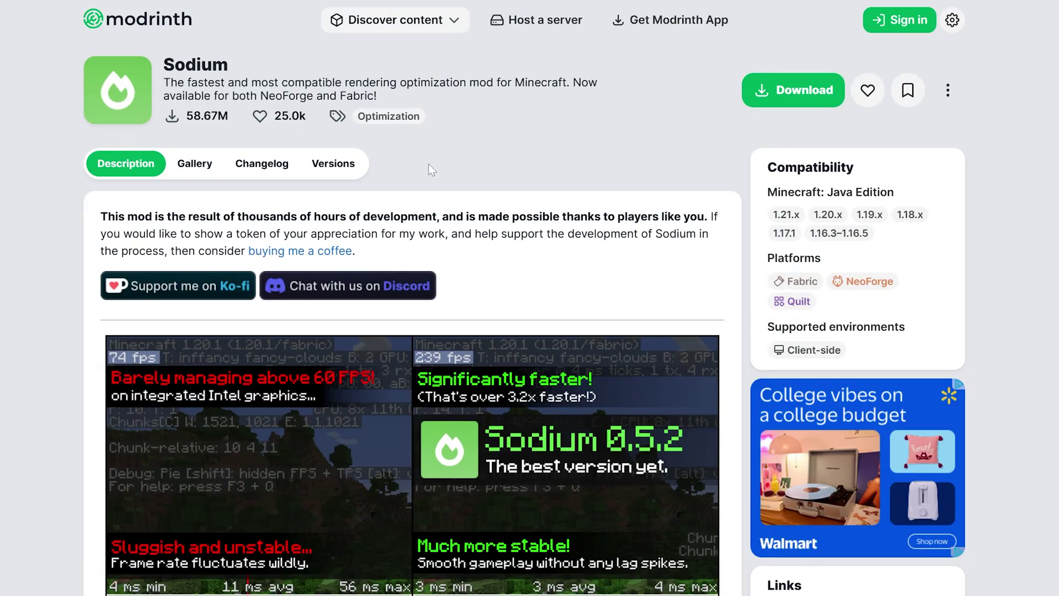
{"action": "left_click", "coordinate": [346, 175]}
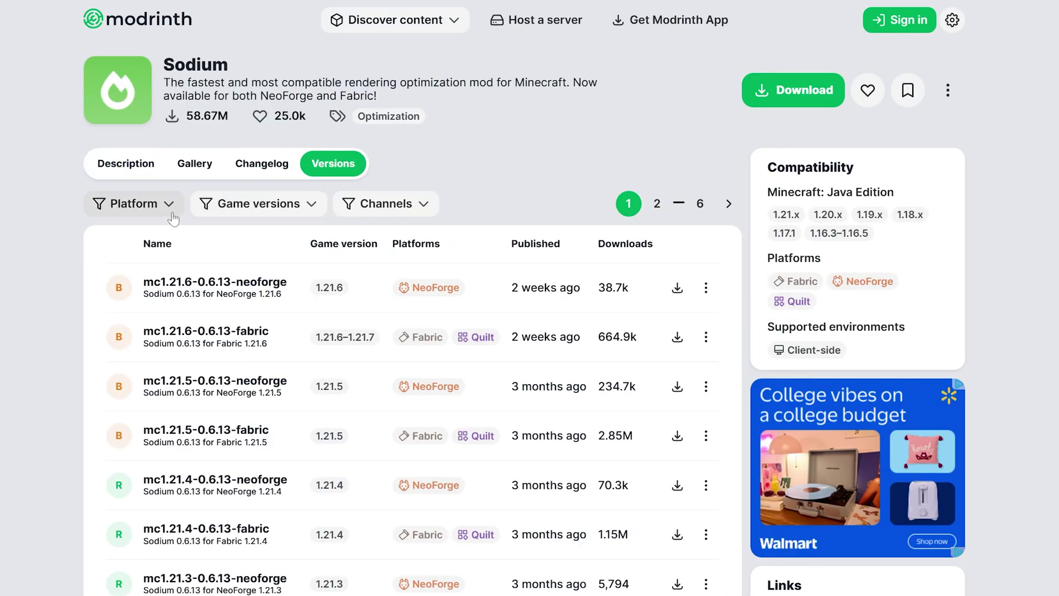
{"action": "left_click", "coordinate": [135, 203]}
{"action": "left_click", "coordinate": [257, 204]}
{"action": "left_click", "coordinate": [232, 272]}
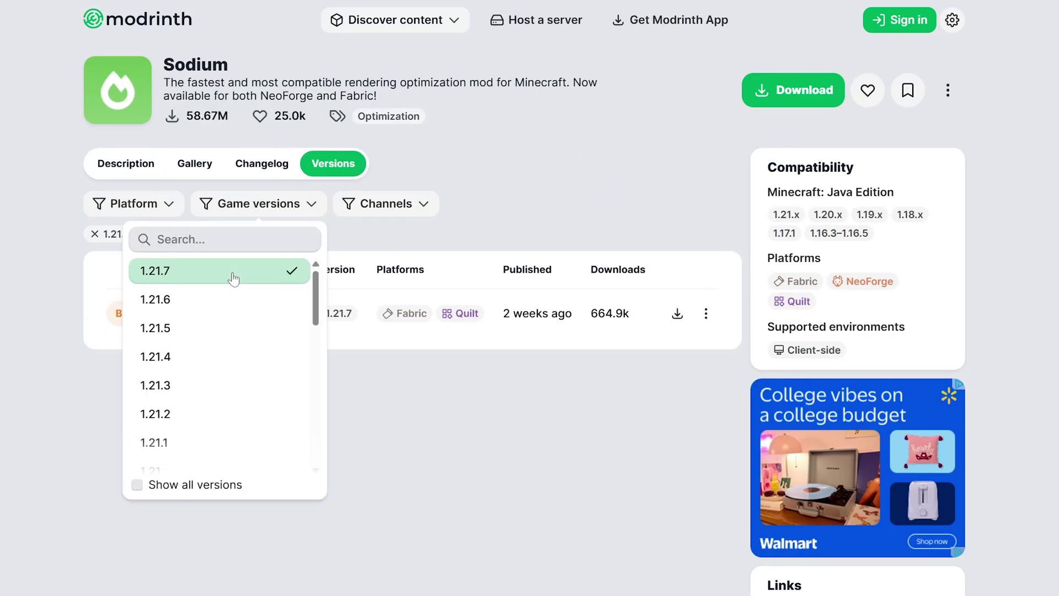
{"action": "left_click", "coordinate": [520, 237]}
{"action": "left_click", "coordinate": [681, 325]}
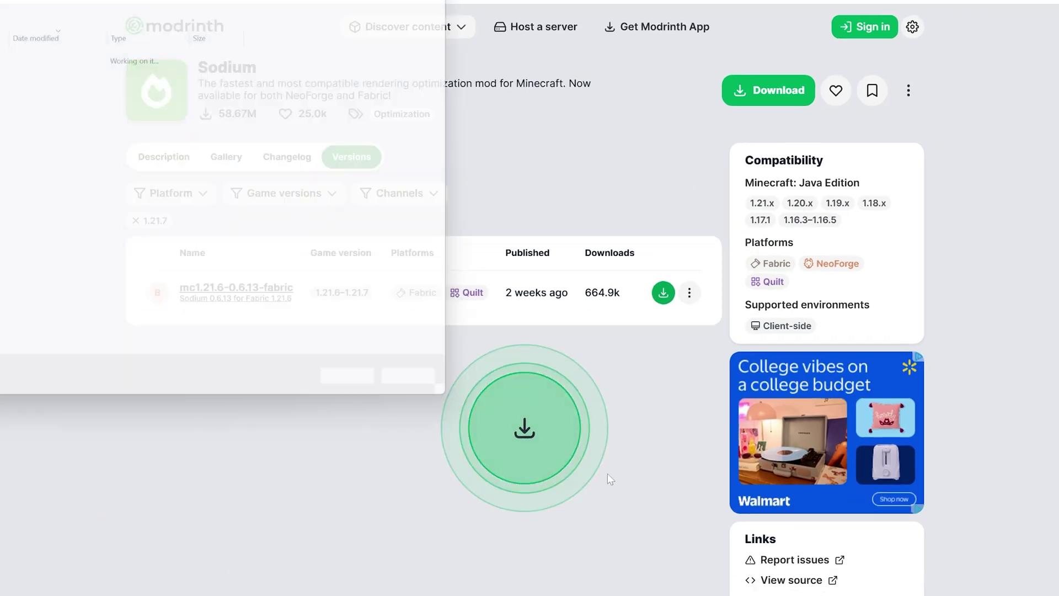
Save the Sodium jar and dismiss the cookie banner on the Fabric article.
{"action": "left_click", "coordinate": [349, 419]}
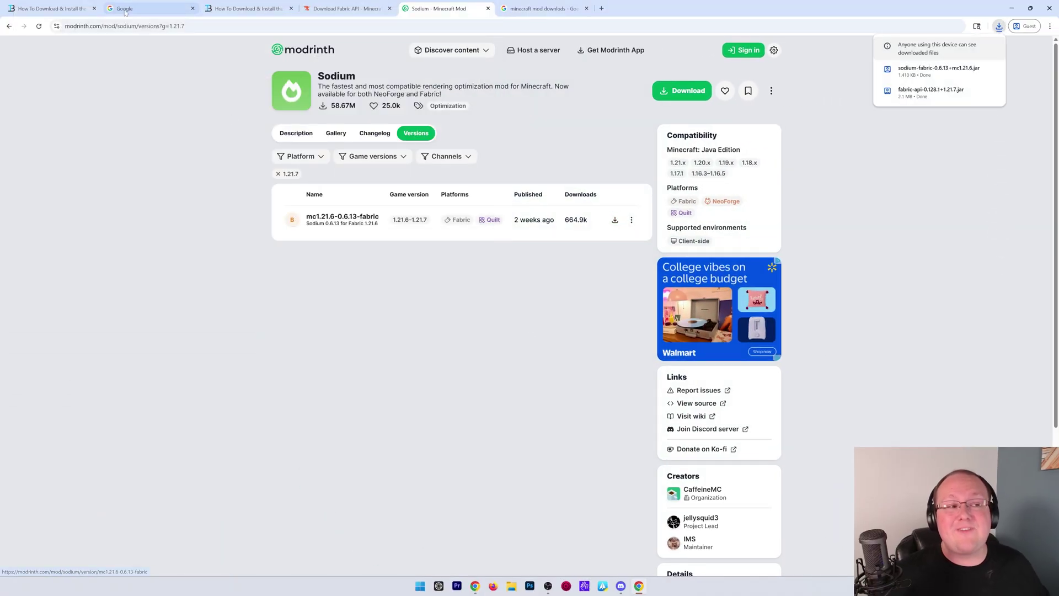
{"action": "left_click", "coordinate": [51, 8]}
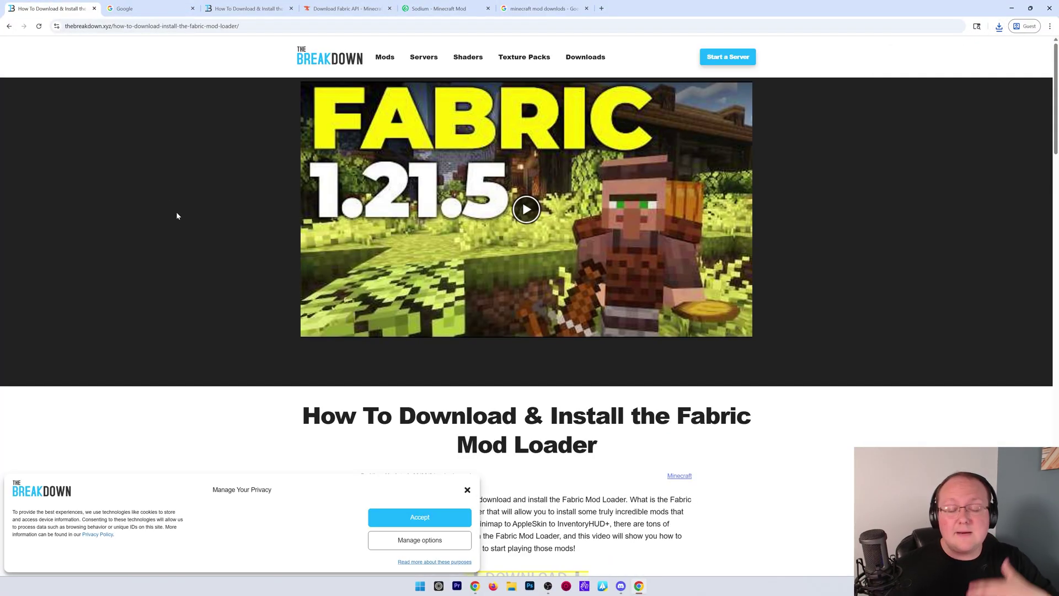
{"action": "left_click", "coordinate": [420, 517]}
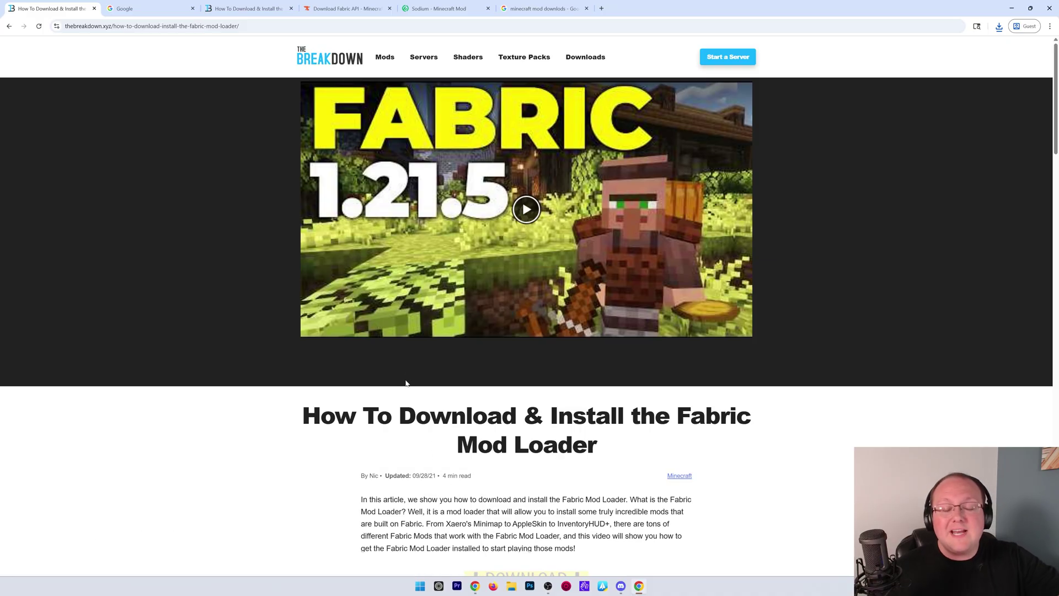
Search Google for 'minecraft fabric download'.
{"action": "left_click", "coordinate": [143, 9]}
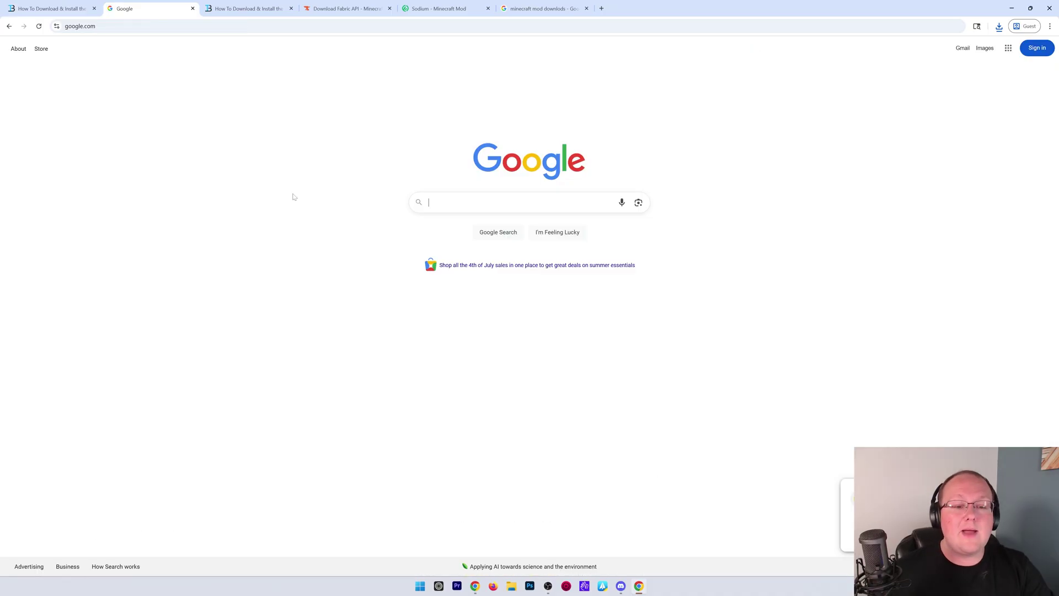
{"action": "type", "text": "minecraft fabric downloda"}
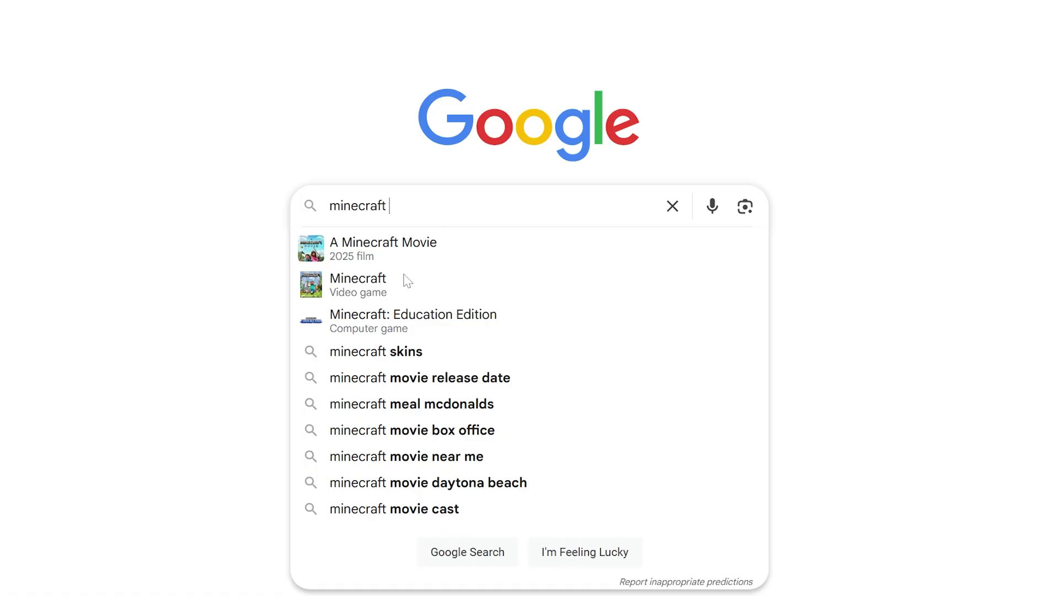
{"action": "key", "text": "BackSpace"}
{"action": "key", "text": "BackSpace"}
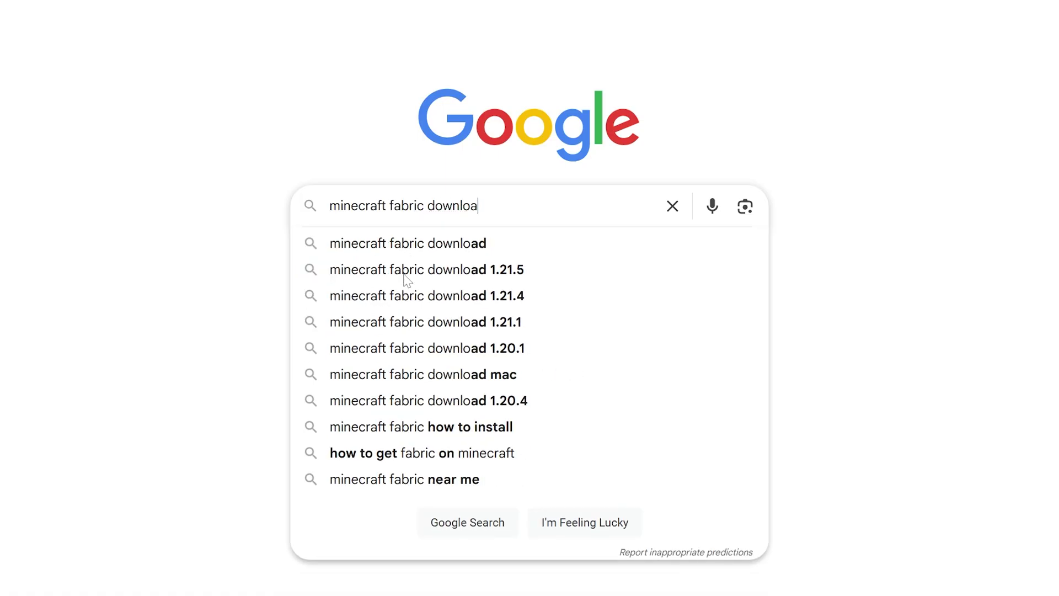
{"action": "type", "text": "ad"}
{"action": "key", "text": "Return"}
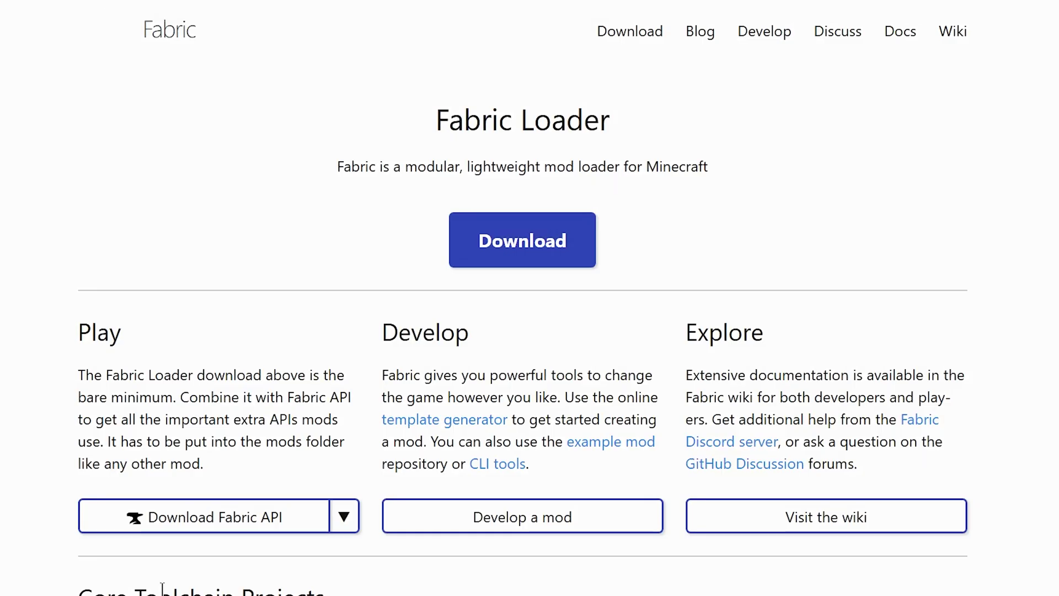
Download and save the Windows installer fabric-installer-1.0.3.exe from the Fabric site.
{"action": "left_click", "coordinate": [457, 265]}
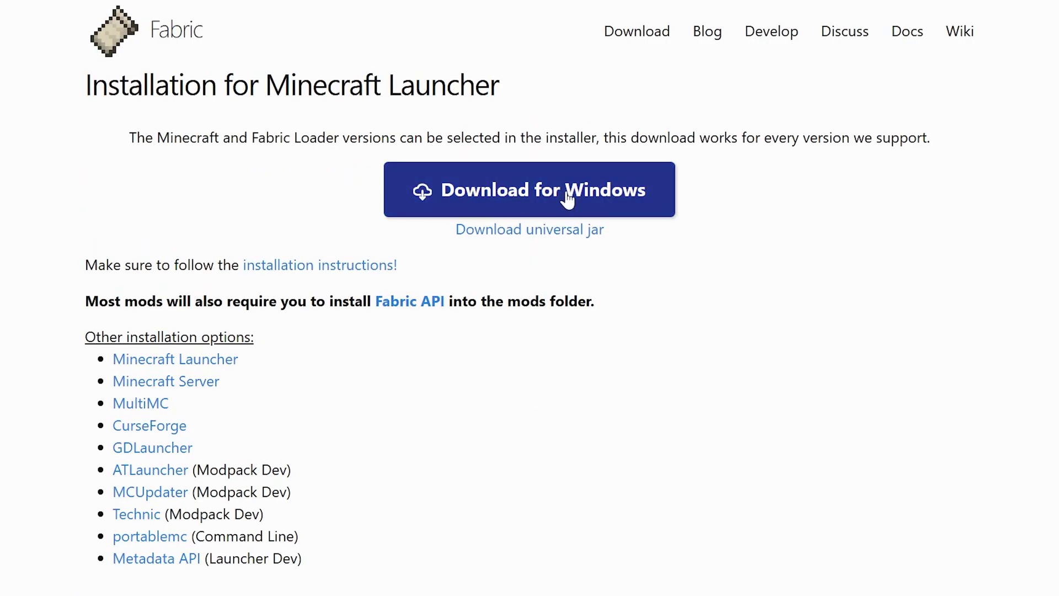
{"action": "left_click", "coordinate": [563, 198]}
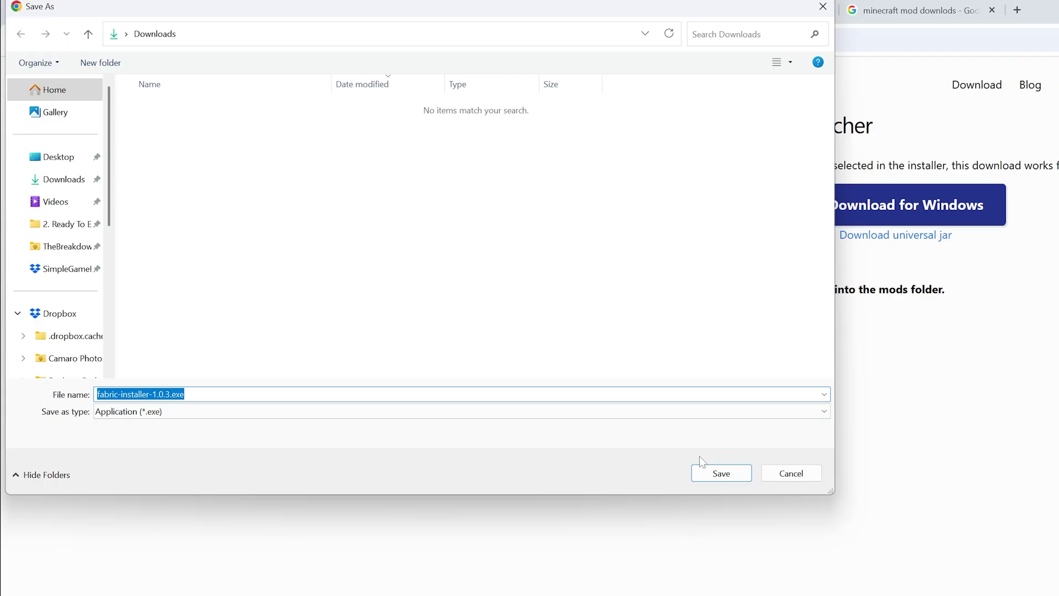
{"action": "left_click", "coordinate": [706, 469]}
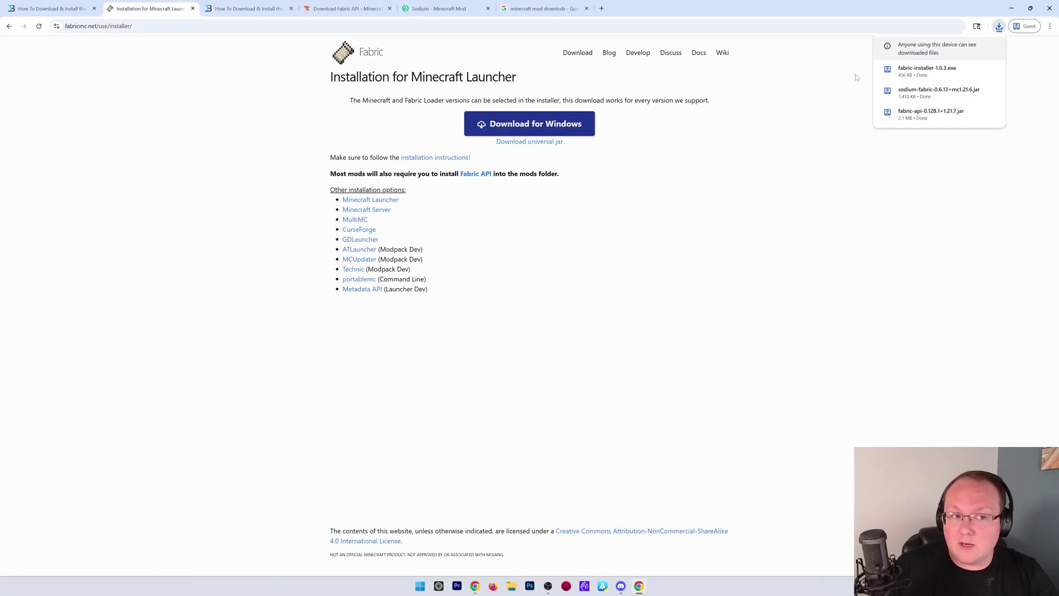
Move fabric-installer-1.0.3.exe and the Sodium and Fabric API jars from Downloads to the desktop.
{"action": "left_click", "coordinate": [1012, 7]}
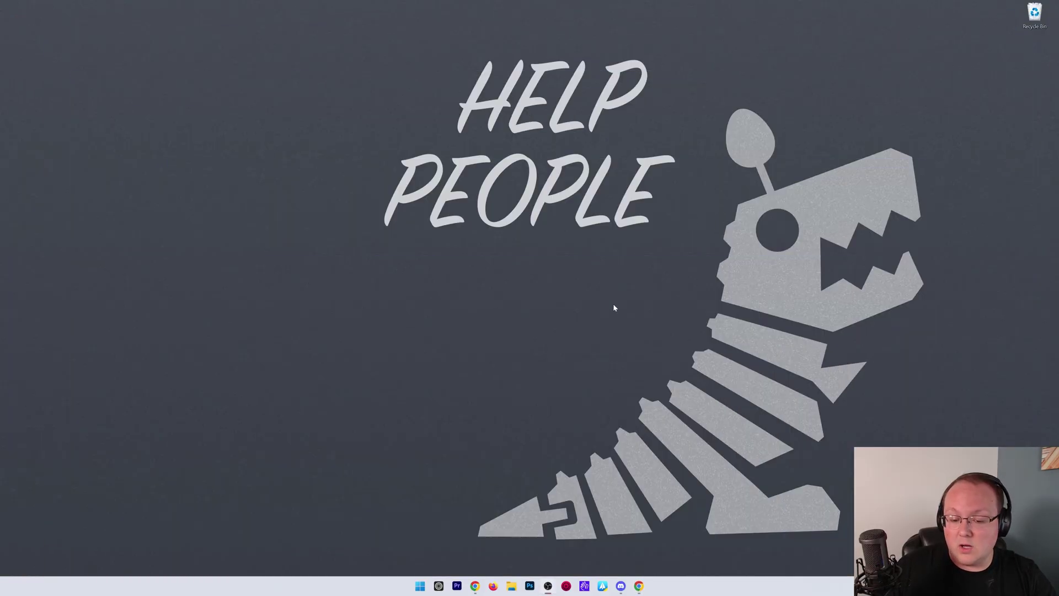
{"action": "key", "text": "super+e"}
{"action": "left_click", "coordinate": [160, 251]}
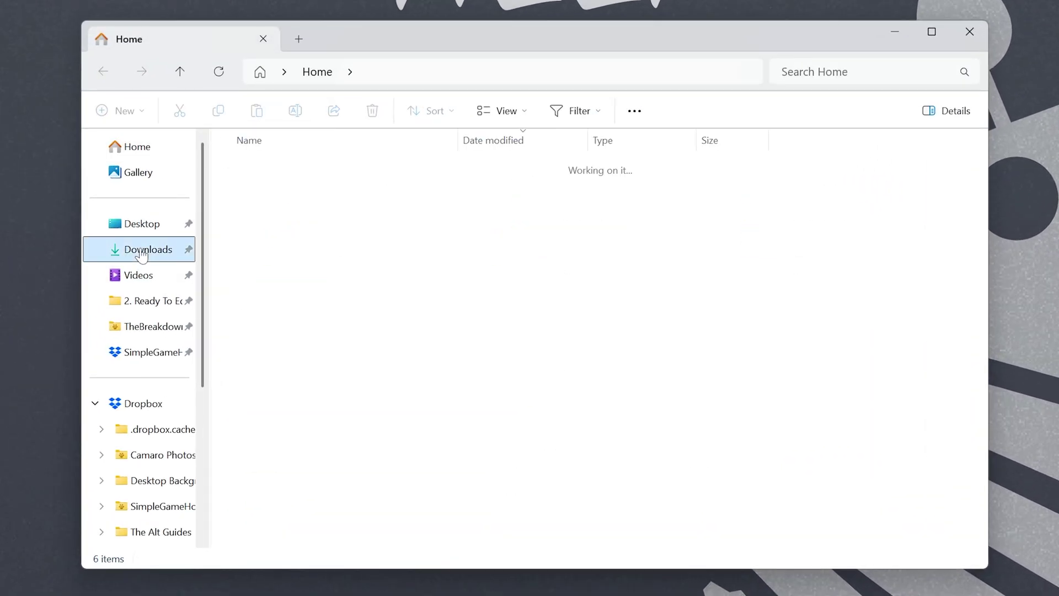
{"action": "left_click", "coordinate": [344, 195]}
{"action": "left_click_drag", "start_coordinate": [335, 192], "coordinate": [255, 182]}
{"action": "left_click_drag", "start_coordinate": [381, 454], "coordinate": [363, 425]}
{"action": "left_click_drag", "start_coordinate": [363, 425], "coordinate": [94, 137]}
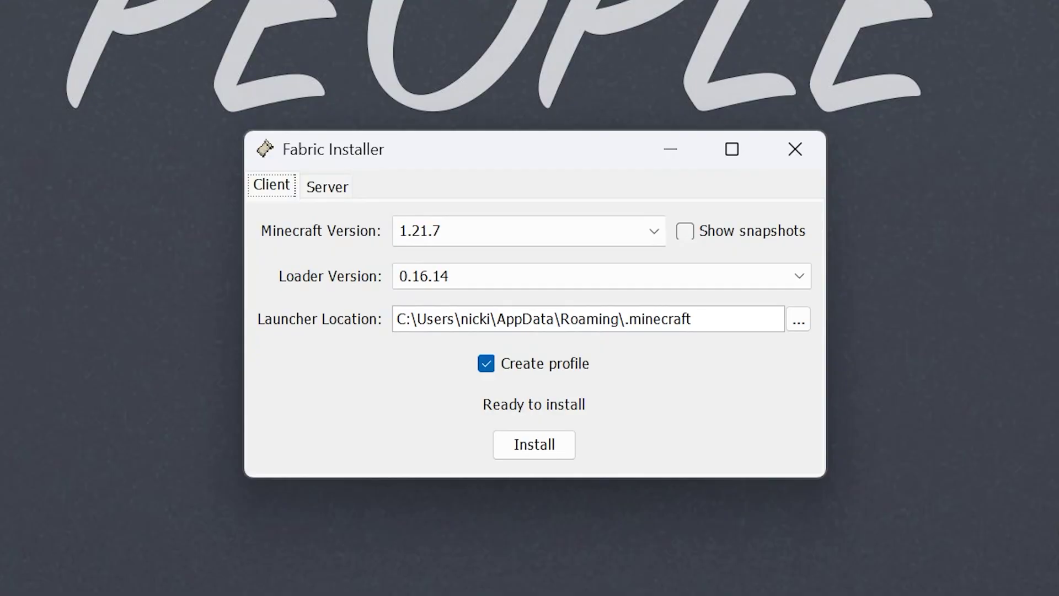
Install Fabric Loader 0.16.14 for Minecraft 1.21.7 and acknowledge the success message.
{"action": "left_click", "coordinate": [435, 235]}
{"action": "left_click", "coordinate": [437, 258]}
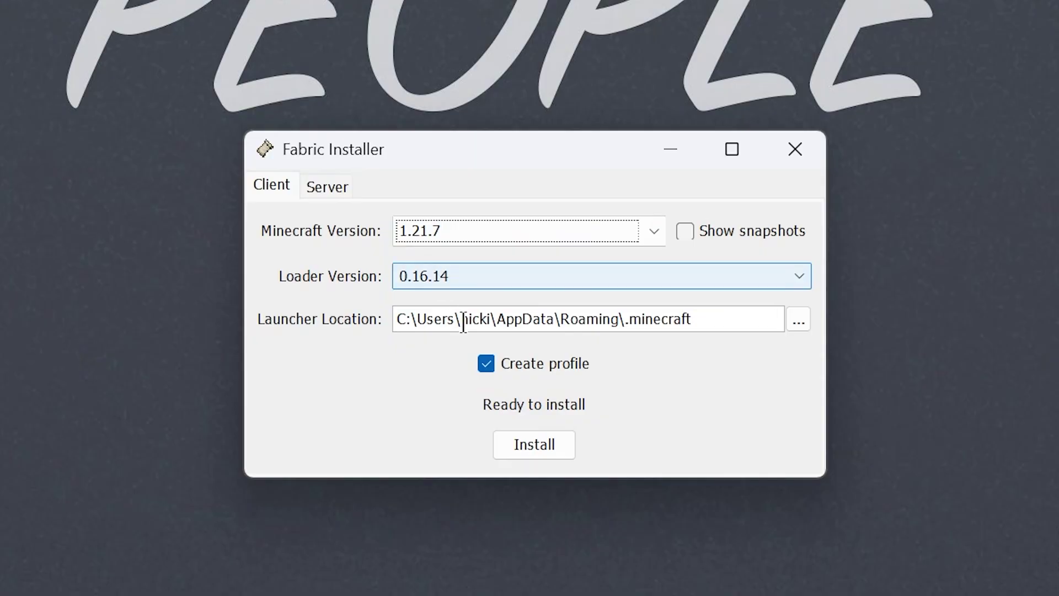
{"action": "left_click", "coordinate": [558, 444]}
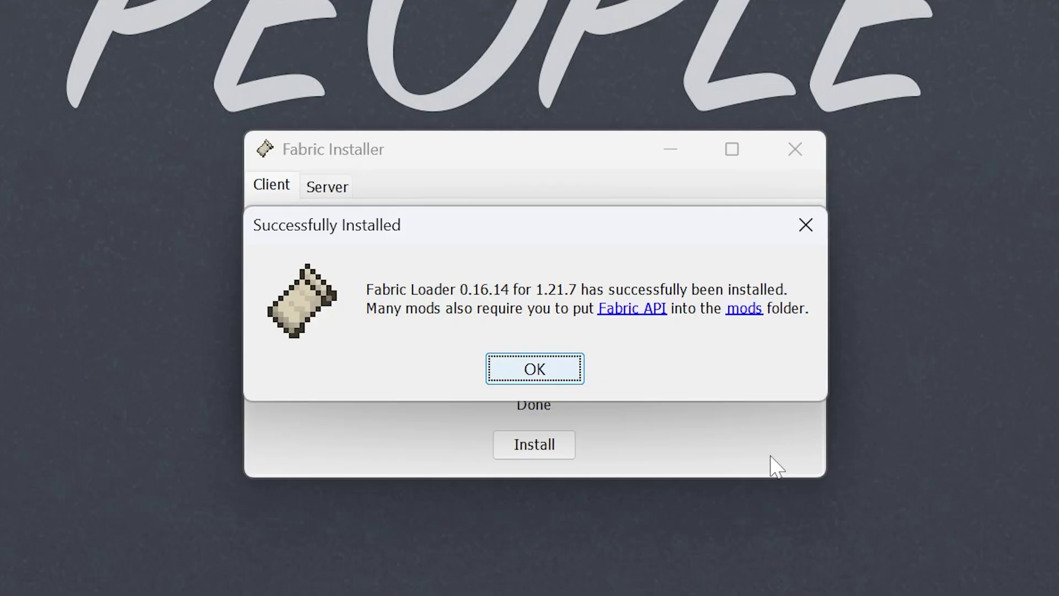
{"action": "left_click", "coordinate": [524, 369]}
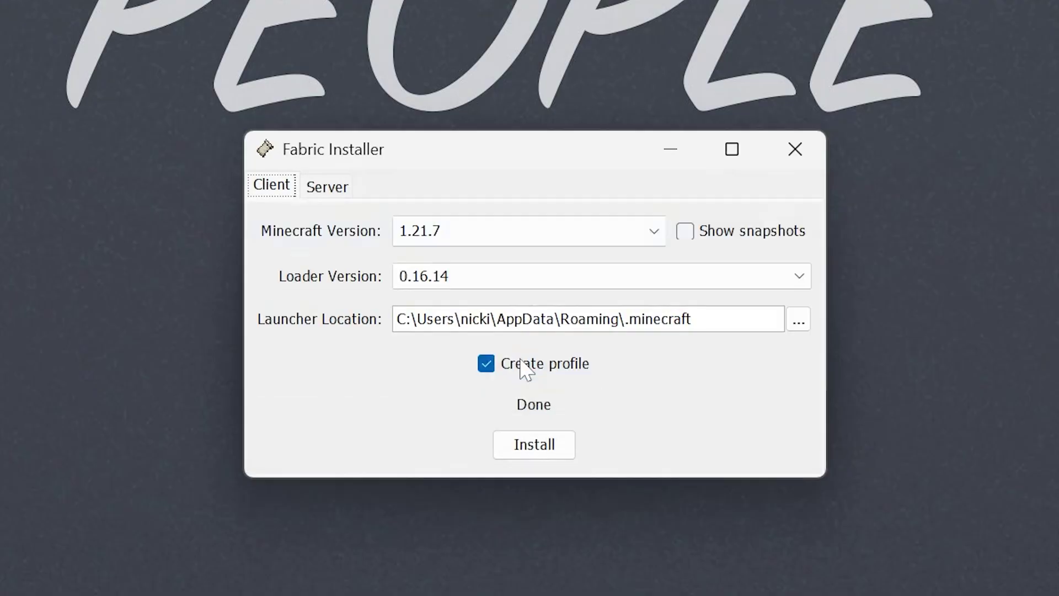
Close the Fabric installer, drop it in the Recycle Bin, and place fabric-api beside the Sodium jar.
{"action": "left_click", "coordinate": [775, 161]}
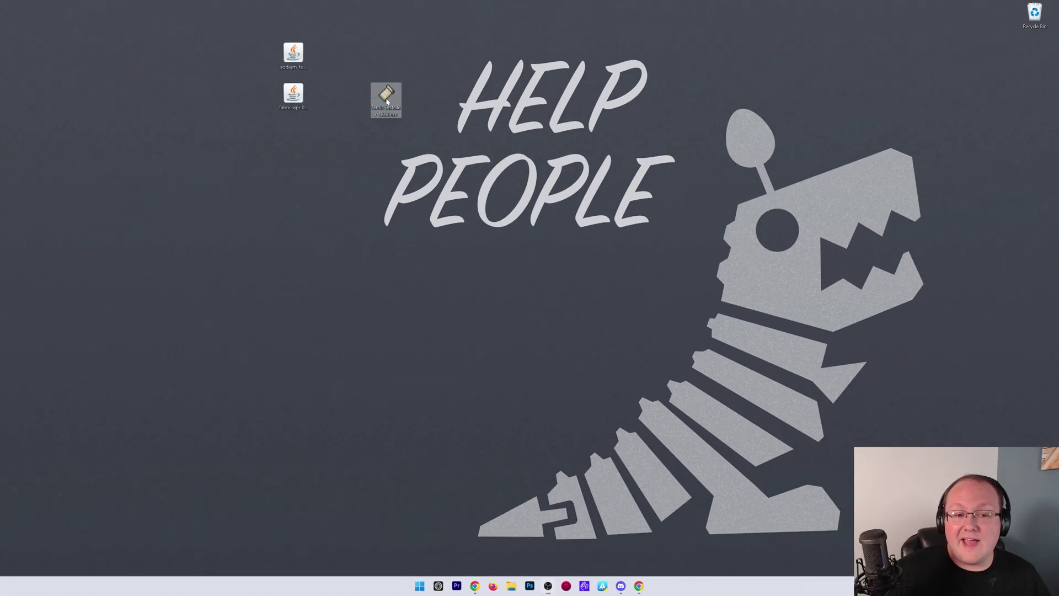
{"action": "left_click_drag", "start_coordinate": [387, 102], "coordinate": [1035, 16]}
{"action": "left_click_drag", "start_coordinate": [290, 94], "coordinate": [321, 55]}
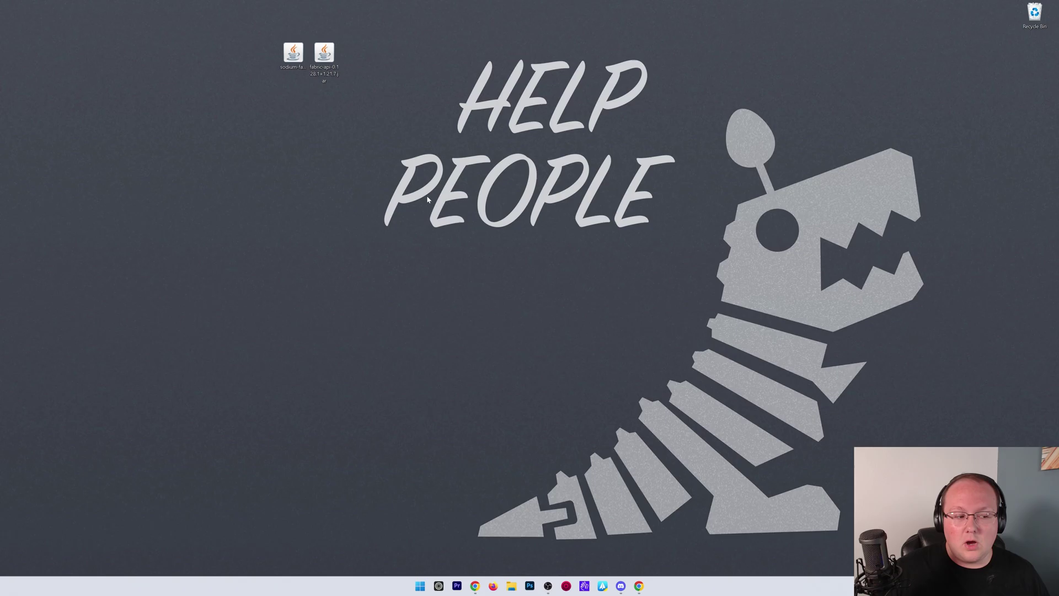
Launch Minecraft Launcher and view its Installations list with the fabric-loader-1.21.7 profile.
{"action": "left_click", "coordinate": [420, 586]}
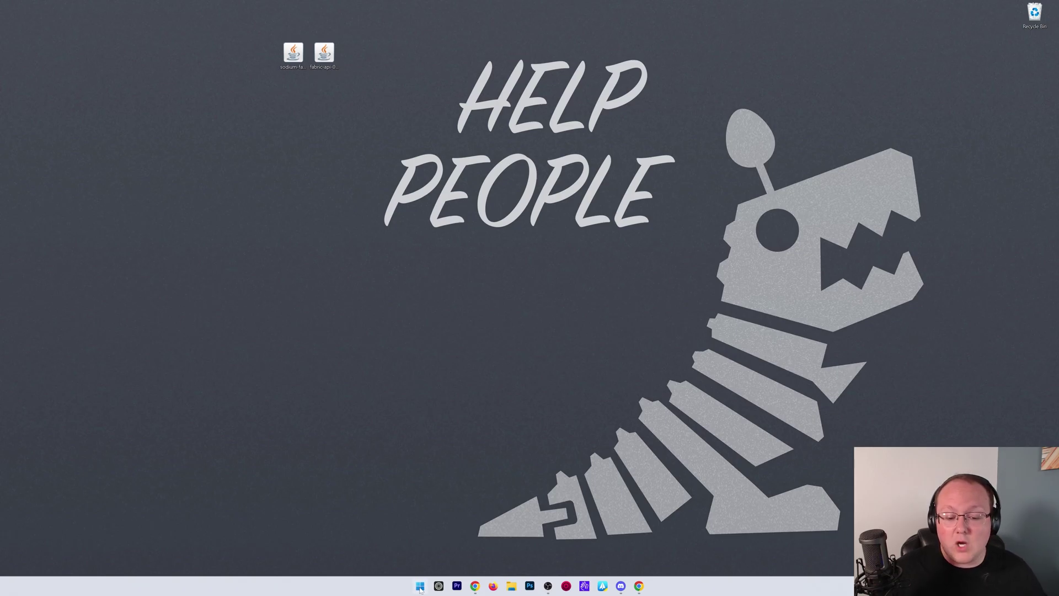
{"action": "left_click", "coordinate": [565, 419]}
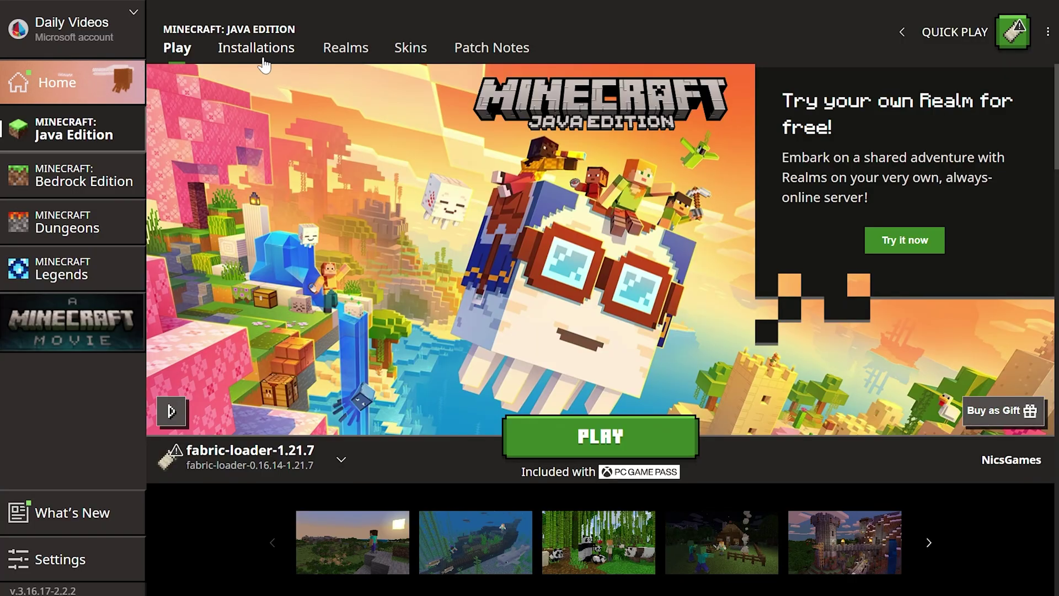
{"action": "left_click", "coordinate": [258, 51]}
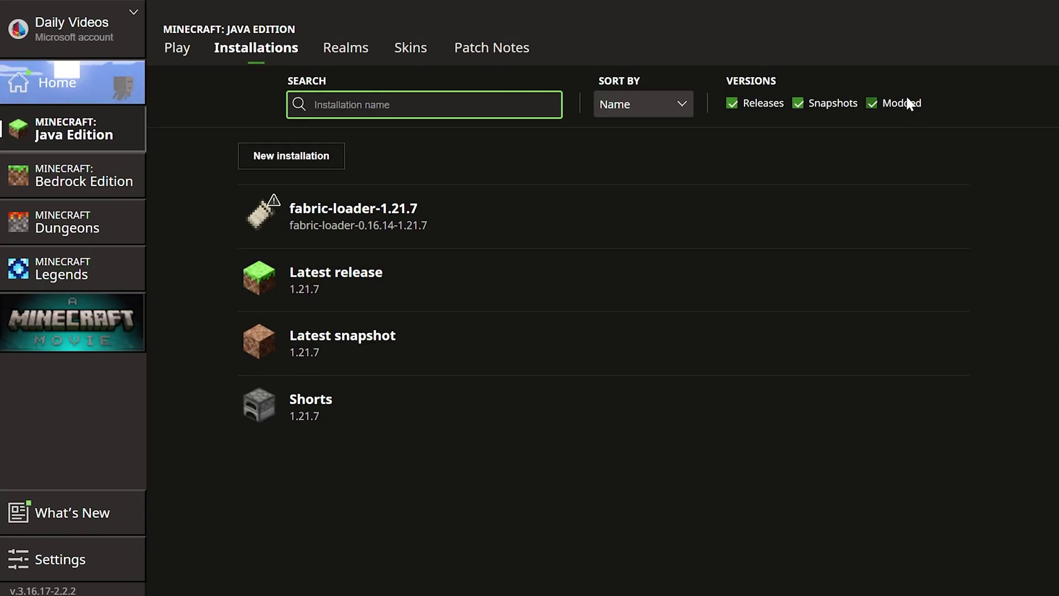
{"action": "mouse_move", "coordinate": [788, 216]}
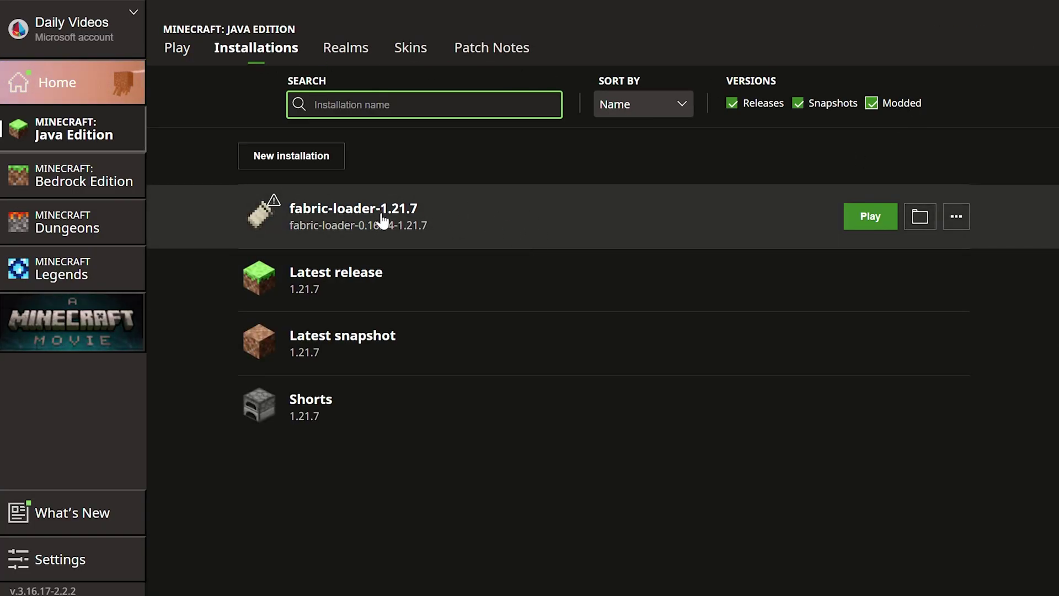
In the Fabric installation's .minecraft folder, delete the old mods folder and create a new empty 'mods' folder.
{"action": "left_click", "coordinate": [920, 218]}
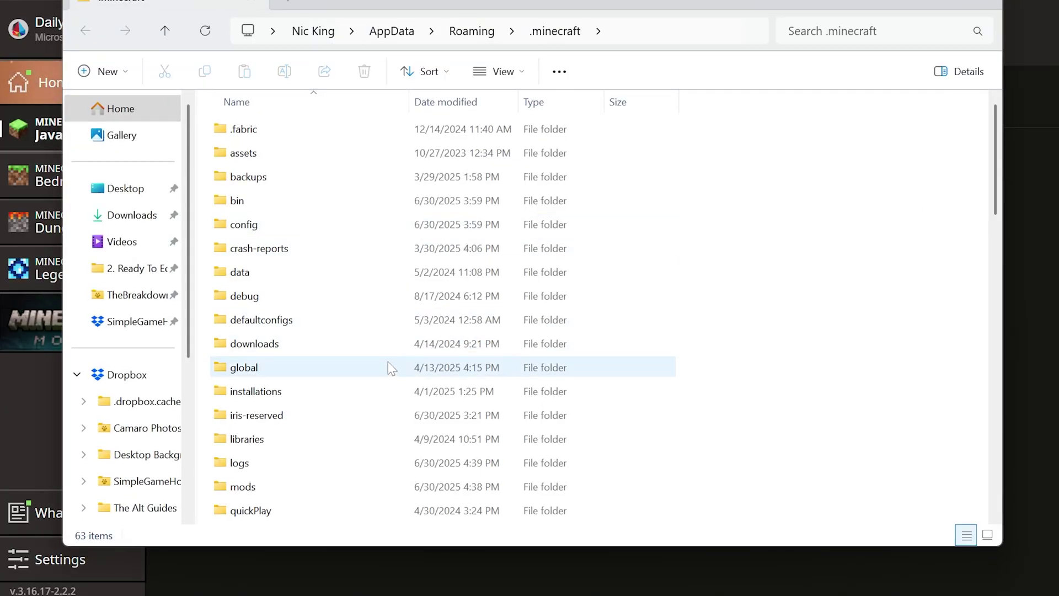
{"action": "left_click", "coordinate": [243, 488]}
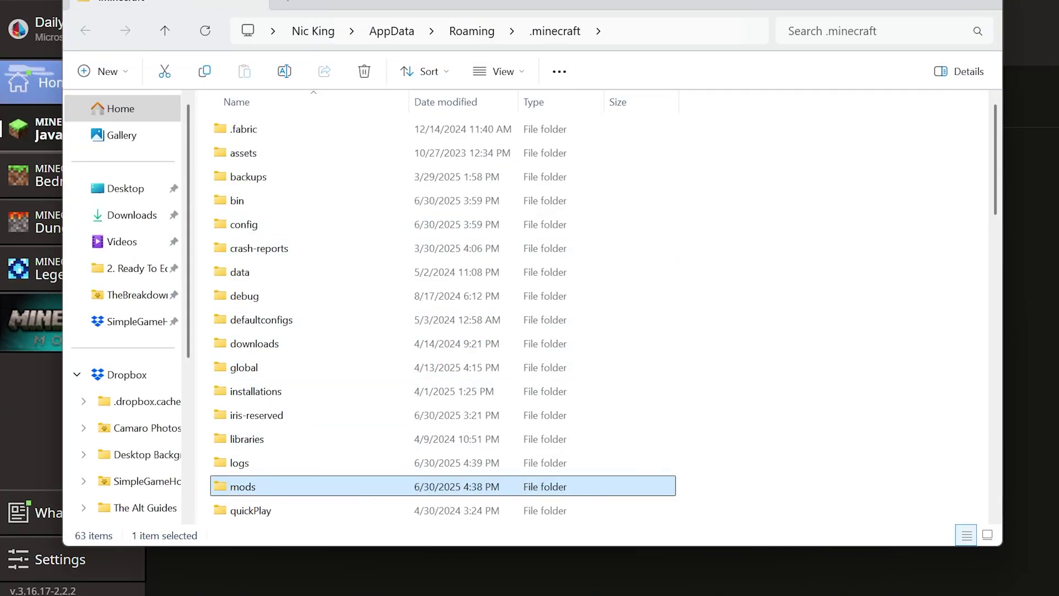
{"action": "key", "text": "Delete"}
{"action": "right_click", "coordinate": [634, 209]}
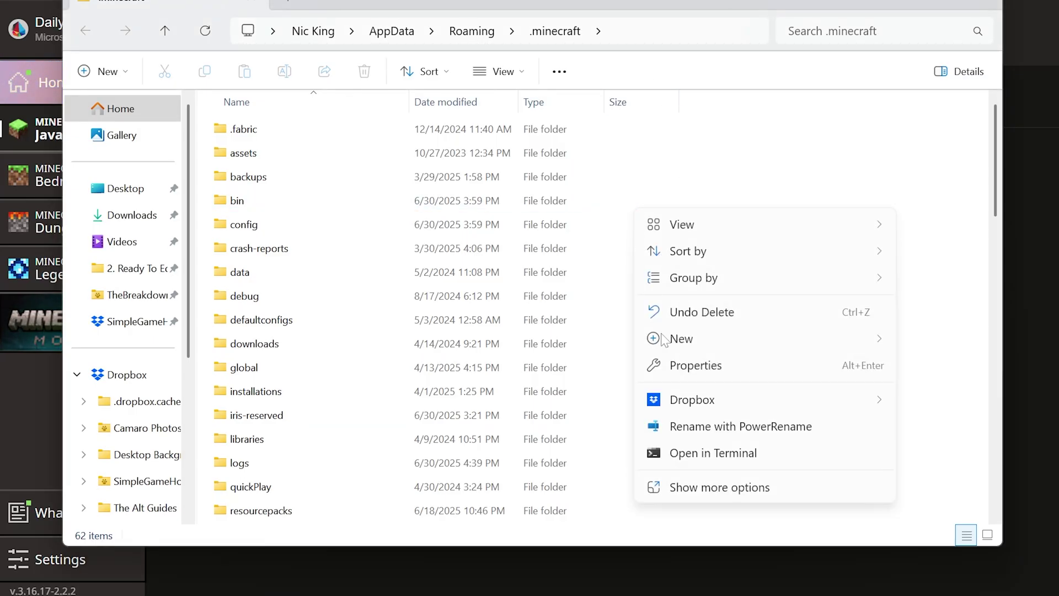
{"action": "mouse_move", "coordinate": [689, 338]}
{"action": "left_click", "coordinate": [916, 340]}
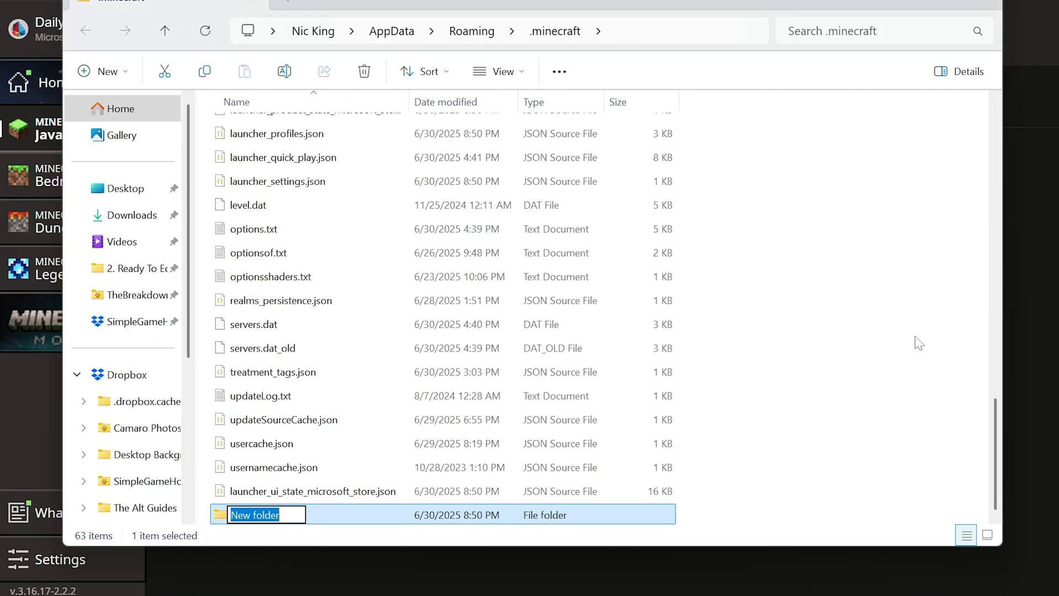
{"action": "type", "text": "mods"}
{"action": "key", "text": "Return"}
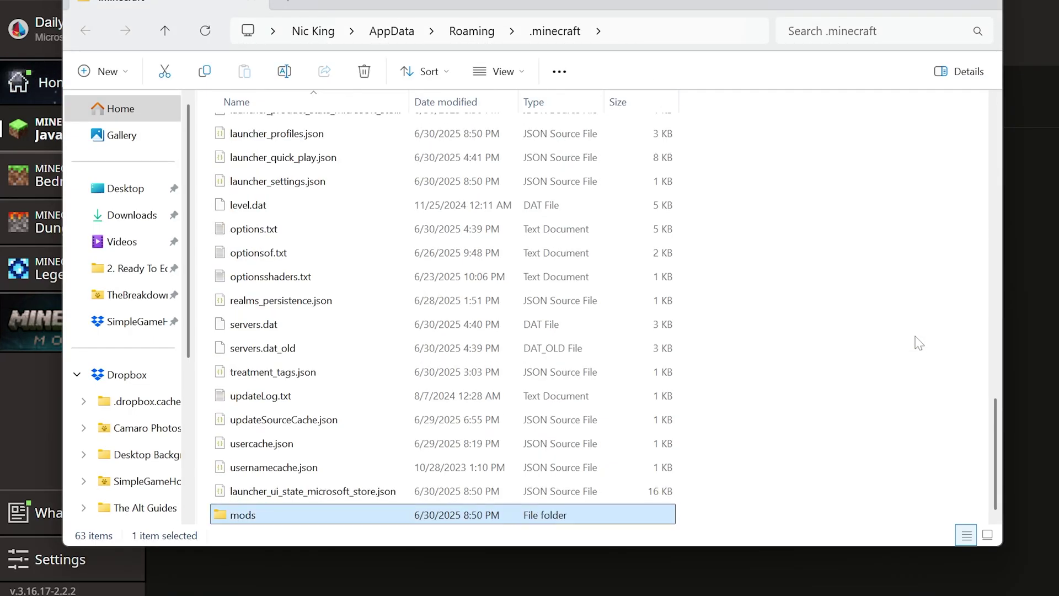
Move the Sodium and Fabric API jars from the desktop into the new mods folder, then close Explorer.
{"action": "double_click", "coordinate": [599, 513]}
{"action": "left_click", "coordinate": [138, 111]}
{"action": "left_click", "coordinate": [66, 76], "text": "ctrl"}
{"action": "left_click_drag", "start_coordinate": [66, 76], "coordinate": [439, 372]}
{"action": "left_click_drag", "start_coordinate": [439, 227], "coordinate": [438, 226]}
{"action": "left_click", "coordinate": [588, 310]}
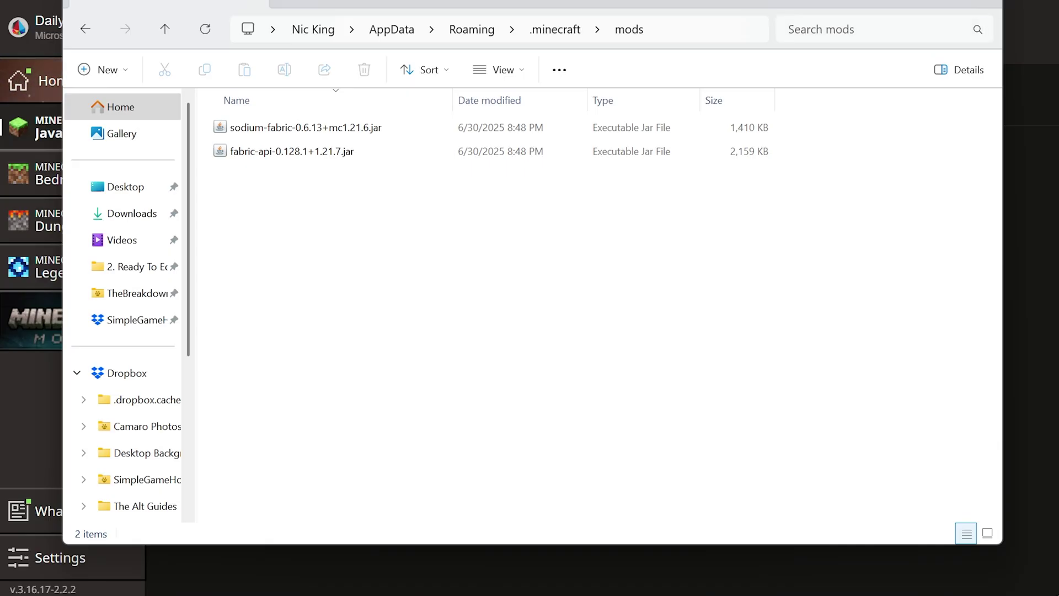
{"action": "left_click", "coordinate": [992, 1]}
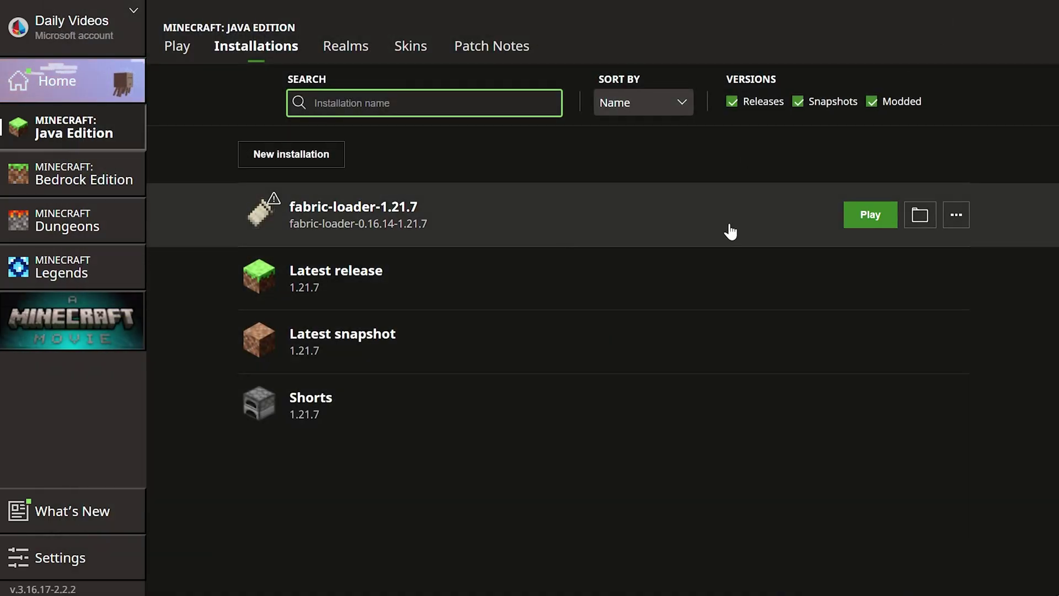
Play the fabric-loader-1.21.7 installation, accepting the modified-installation warning.
{"action": "left_click", "coordinate": [870, 215]}
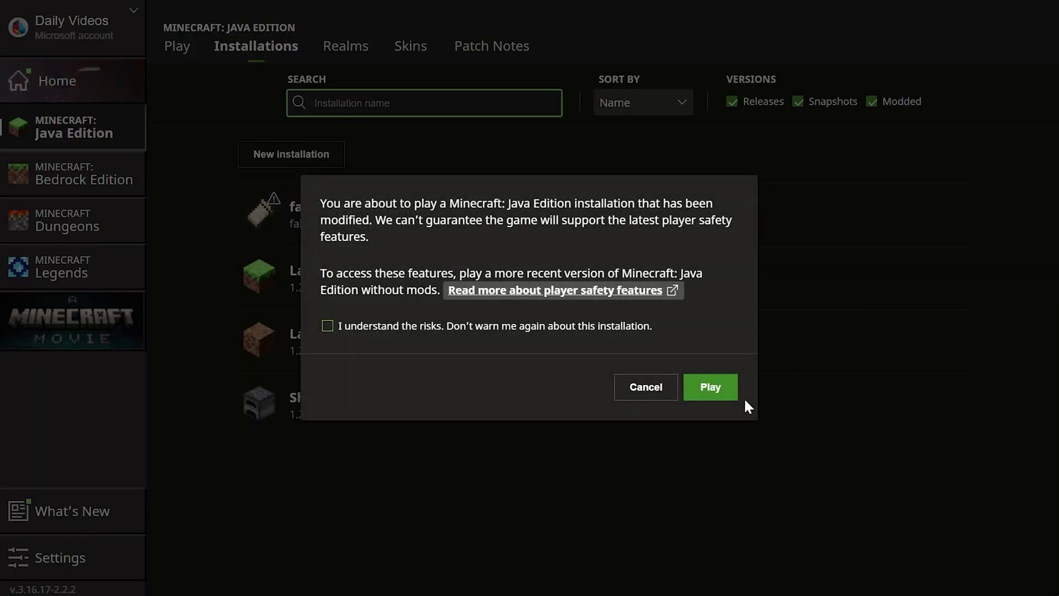
{"action": "left_click", "coordinate": [731, 387]}
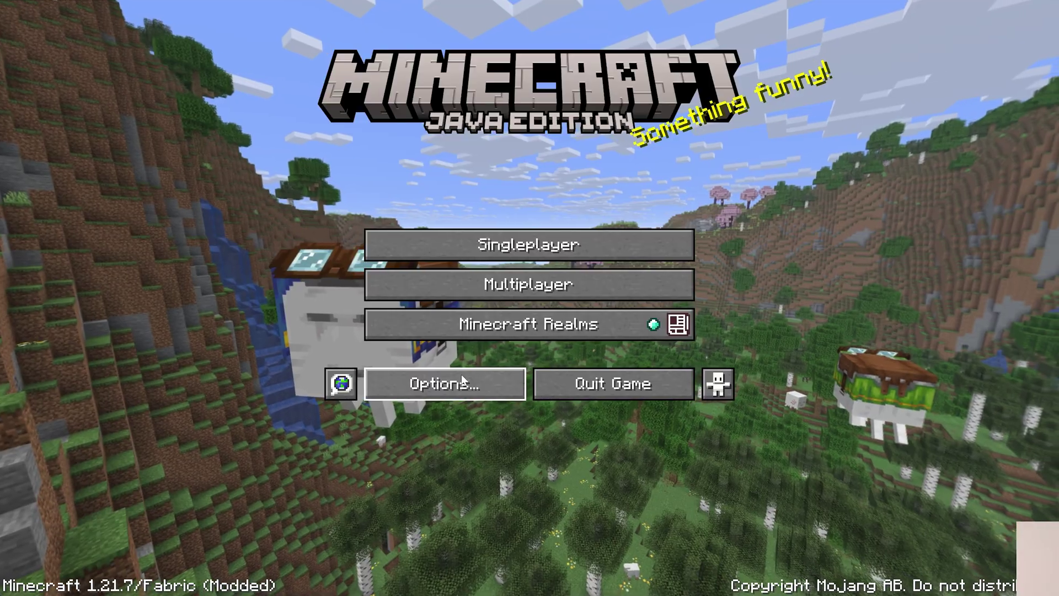
Go to Options, then Video Settings, to show Sodium's settings menu.
{"action": "left_click", "coordinate": [462, 379]}
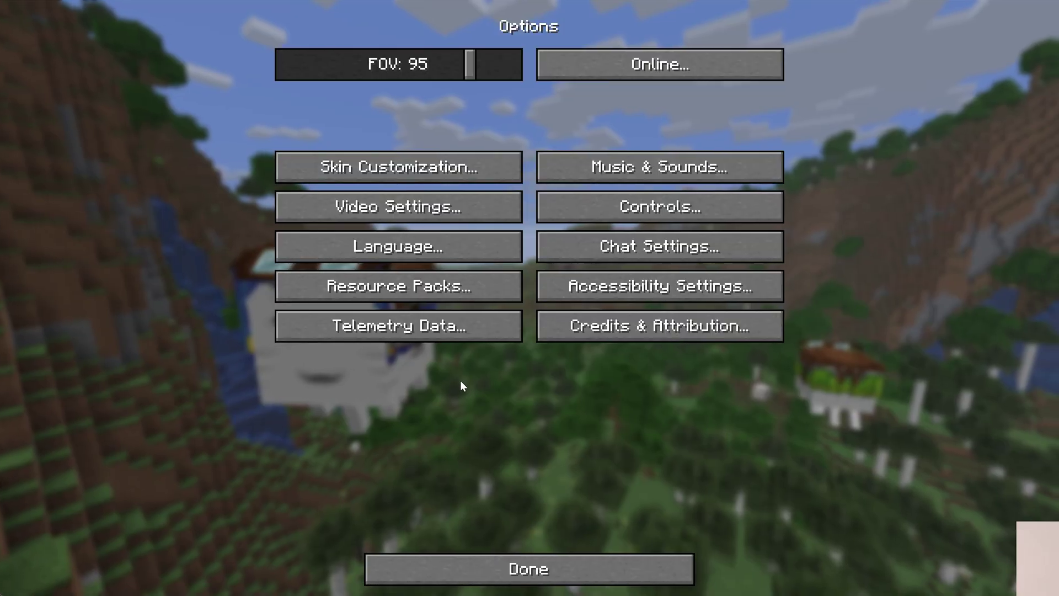
{"action": "left_click", "coordinate": [428, 211]}
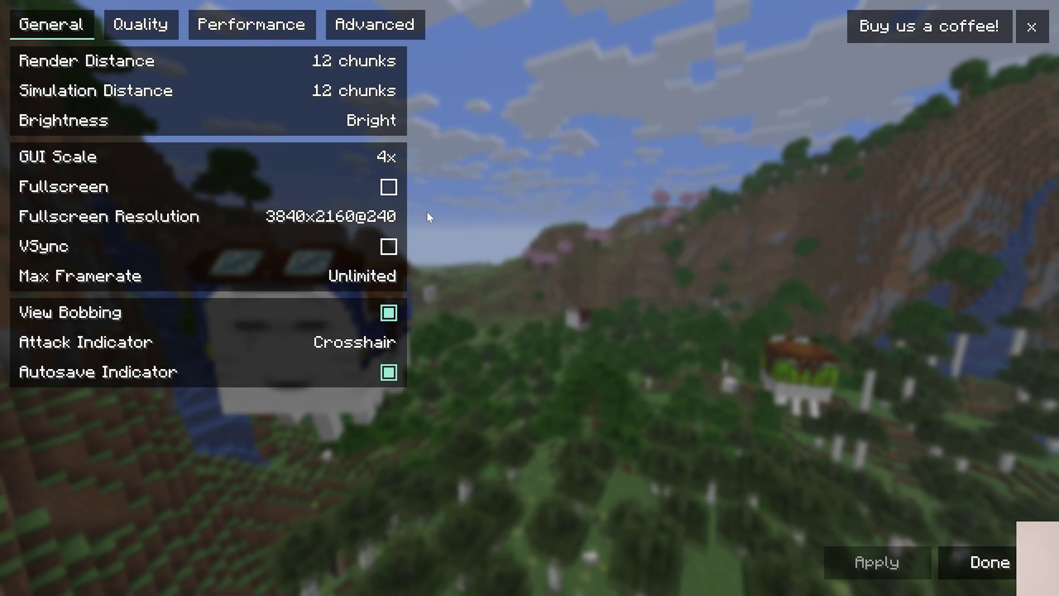